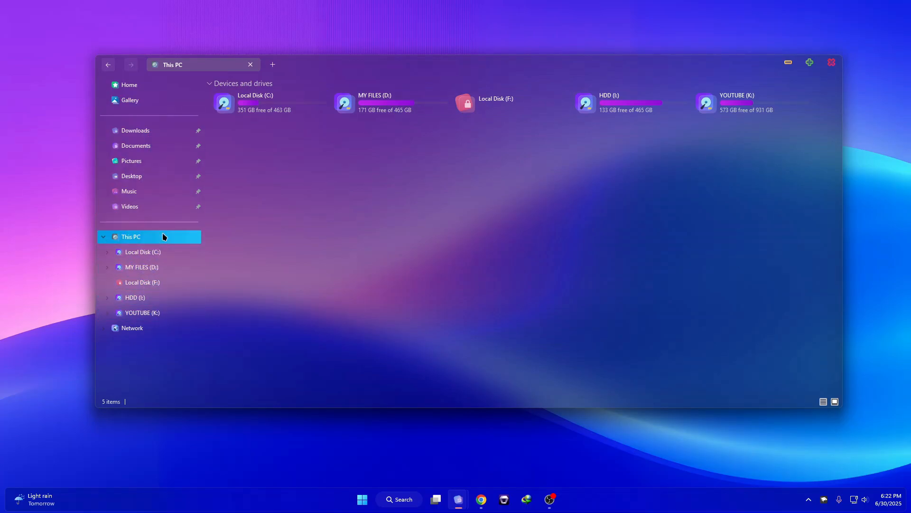
# - Open Local Disk (C:), maximize its window and restore it to a floating window
pyautogui.doubleClick(261, 113)
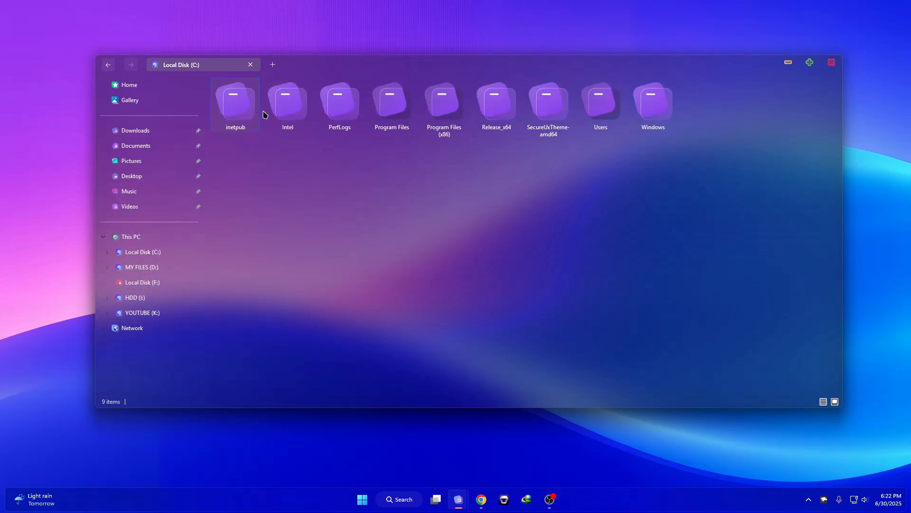
pyautogui.doubleClick(319, 69)
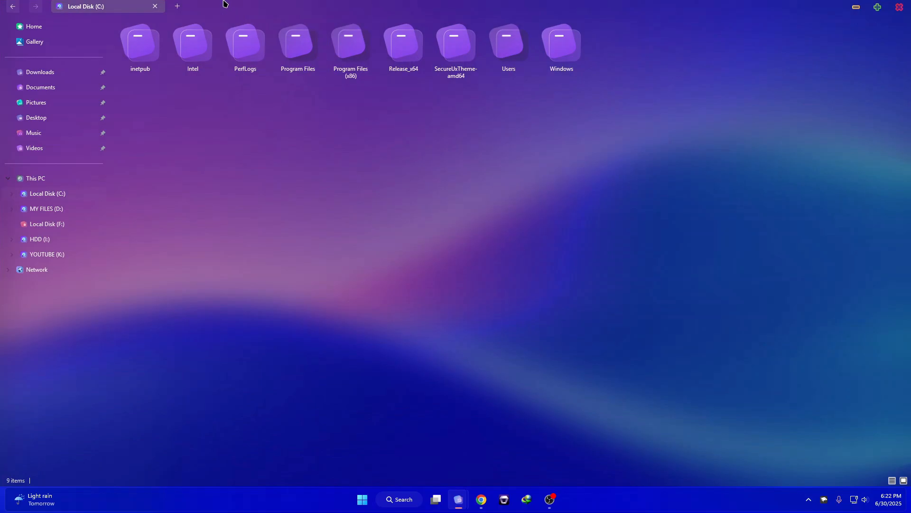
pyautogui.moveTo(225, 3); pyautogui.dragTo(315, 48)
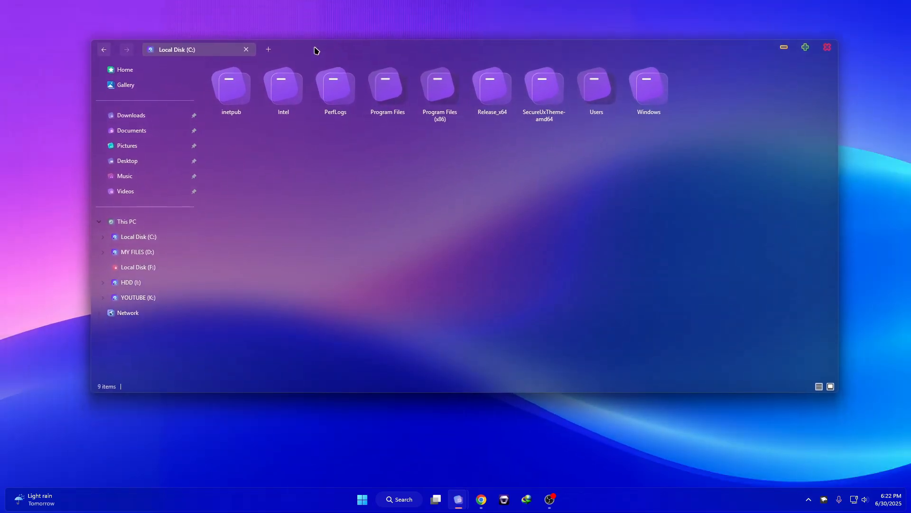
# - Look through the full app list in the Start menu, then close it and go back to This PC
pyautogui.click(370, 496)
pyautogui.scroll(-3, 290, 361)
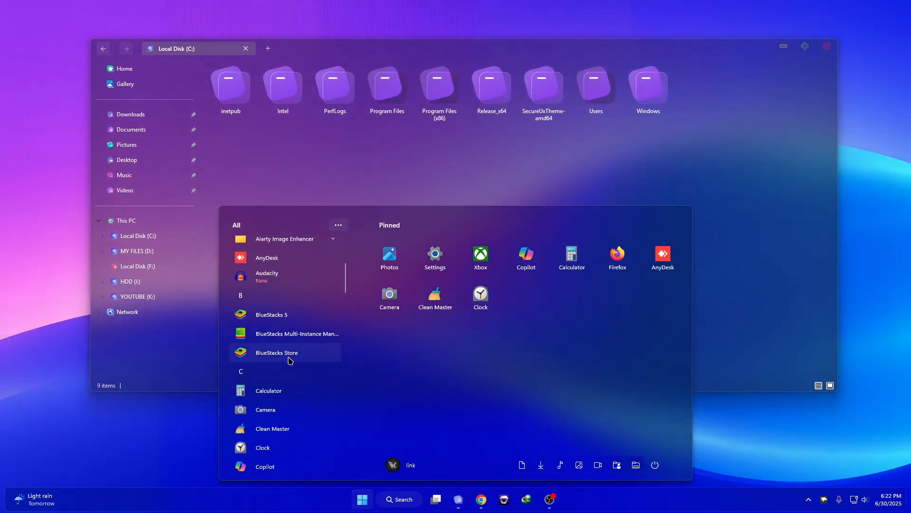
pyautogui.scroll(-10, 290, 361)
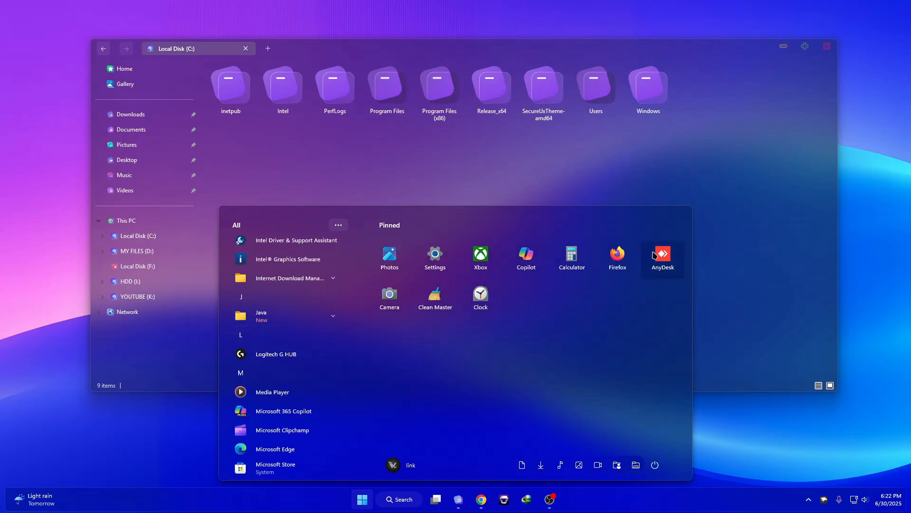
pyautogui.scroll(-8, 260, 416)
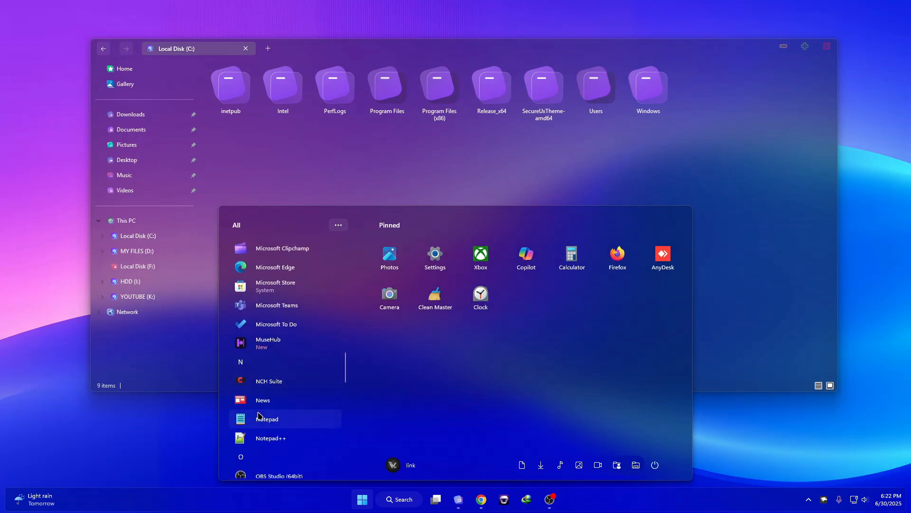
pyautogui.scroll(-5, 259, 416)
pyautogui.click(334, 164)
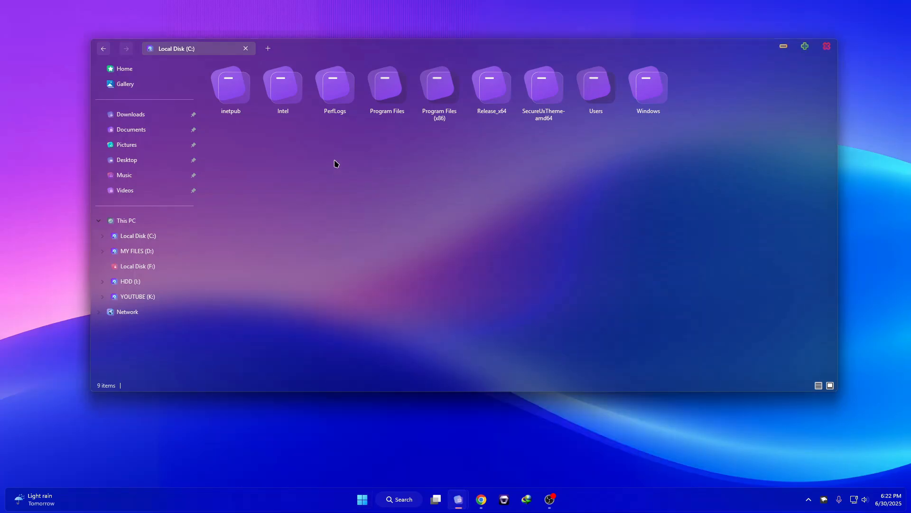
pyautogui.click(126, 221)
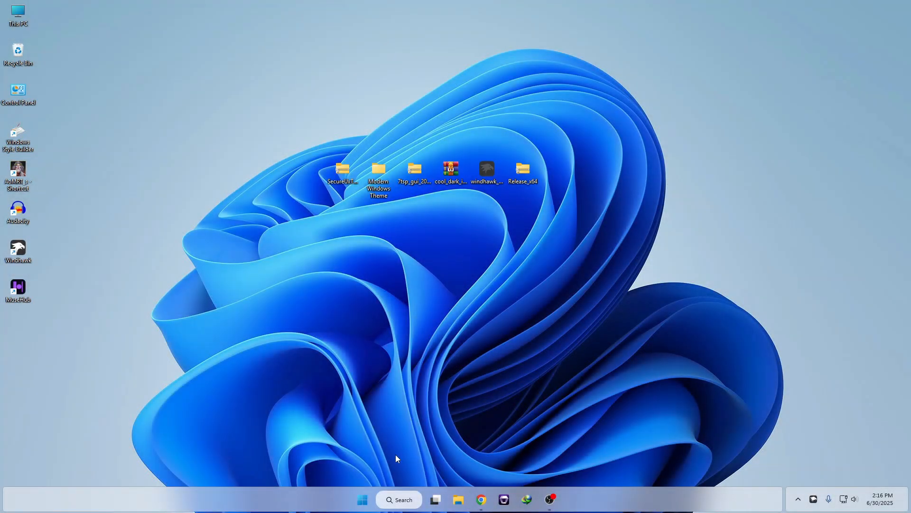
# - Search Windows for "Create a restore point" and open the System Protection settings
pyautogui.click(403, 499)
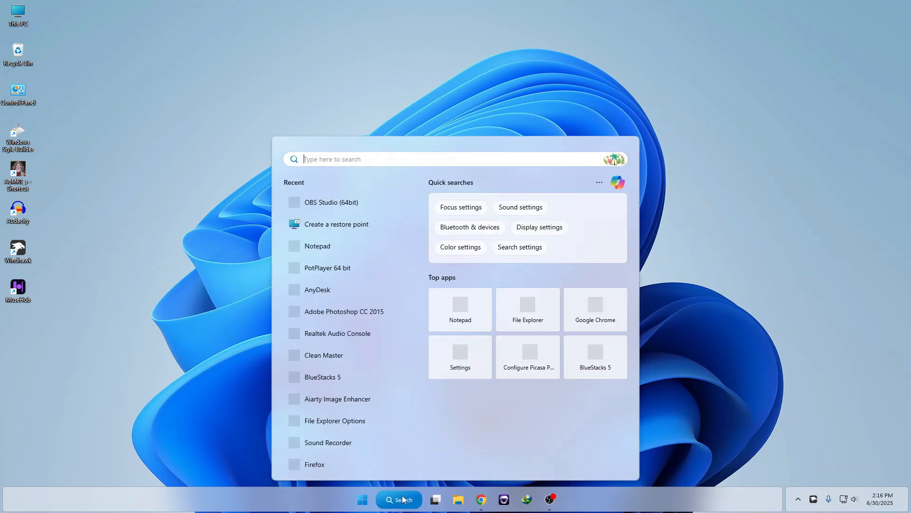
pyautogui.write('Cre')
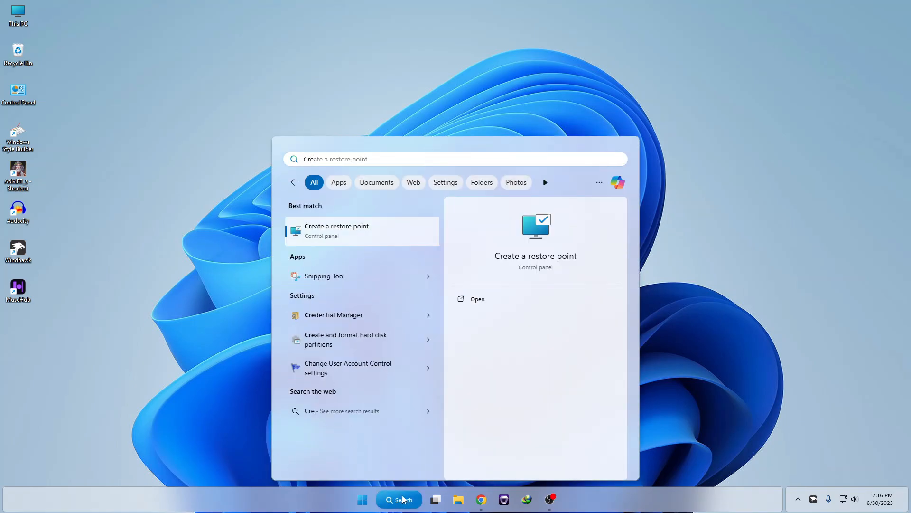
pyautogui.click(382, 242)
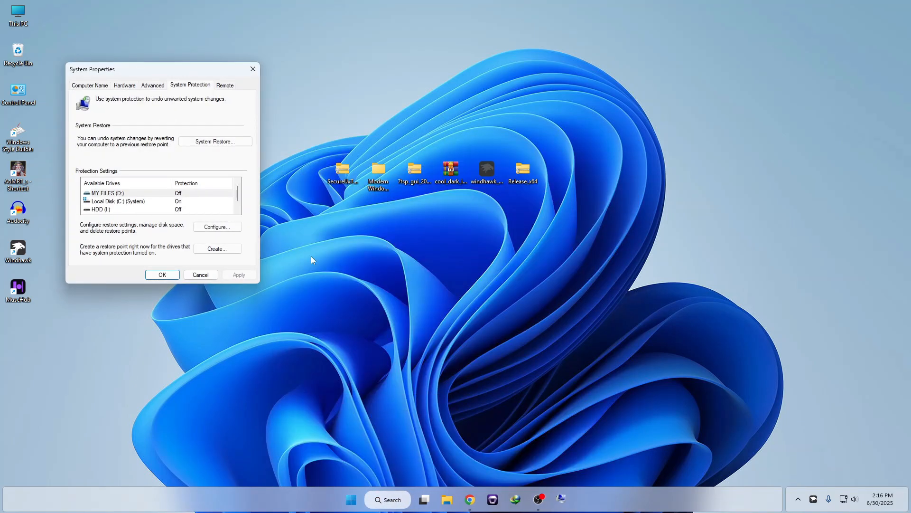
# - Create a system restore point named "Win 11" for Local Disk (C:) and dismiss the completion notice
pyautogui.click(108, 201)
pyautogui.click(231, 251)
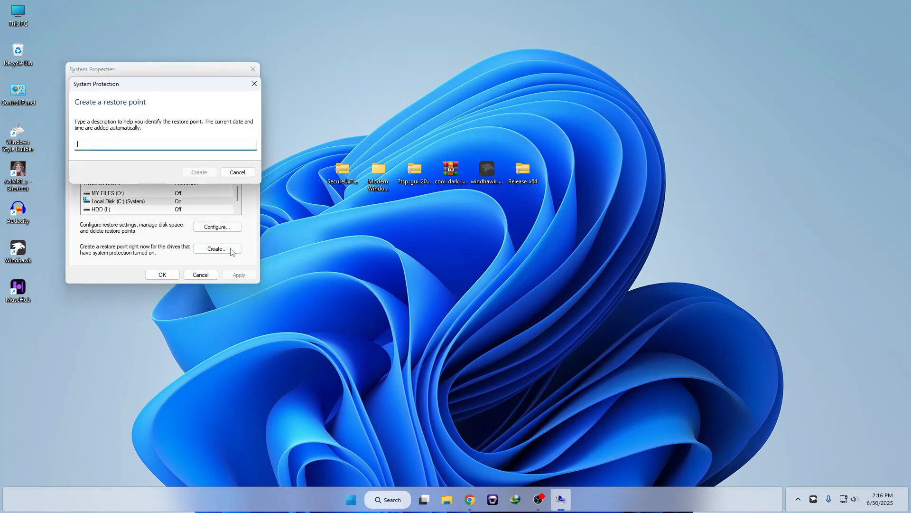
pyautogui.write('Win 11')
pyautogui.click(195, 172)
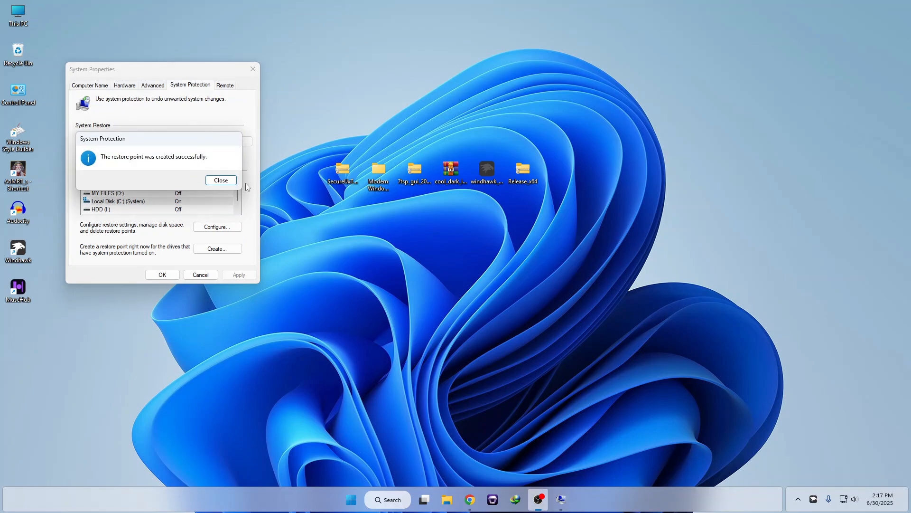
pyautogui.click(235, 182)
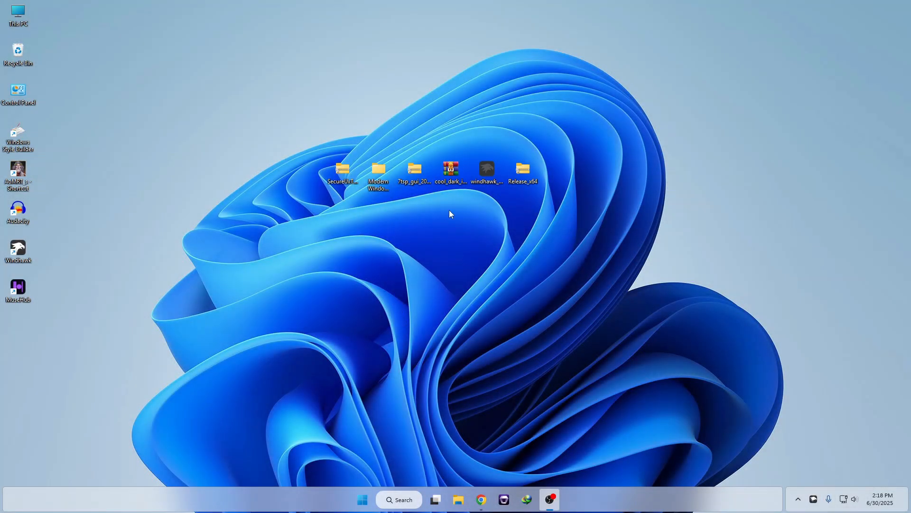
pyautogui.click(448, 178)
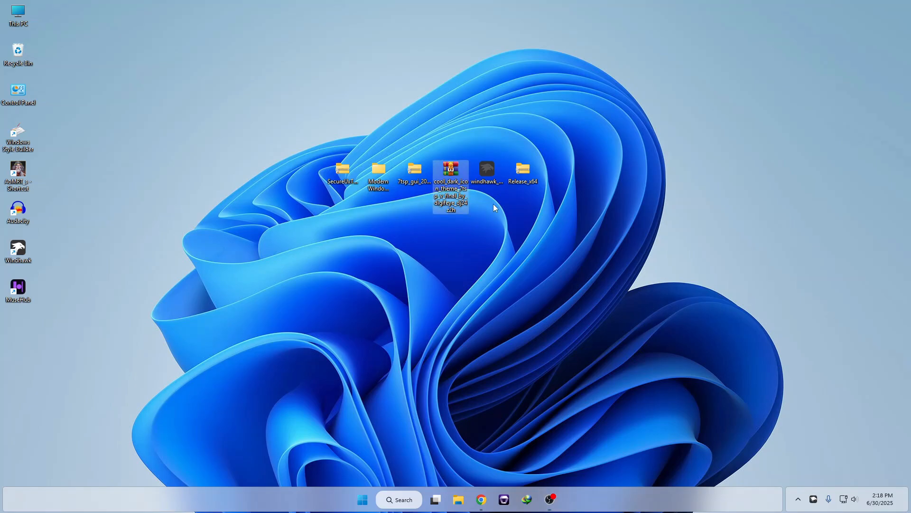
pyautogui.click(427, 228)
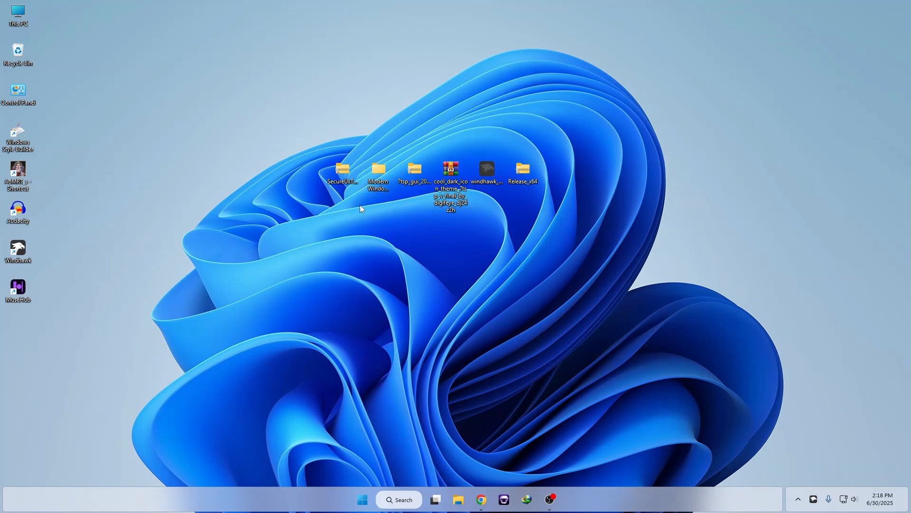
# - Extract the SecureUxTheme-amd64 archive to the desktop with WinRAR
pyautogui.rightClick(345, 170)
pyautogui.moveTo(386, 397)
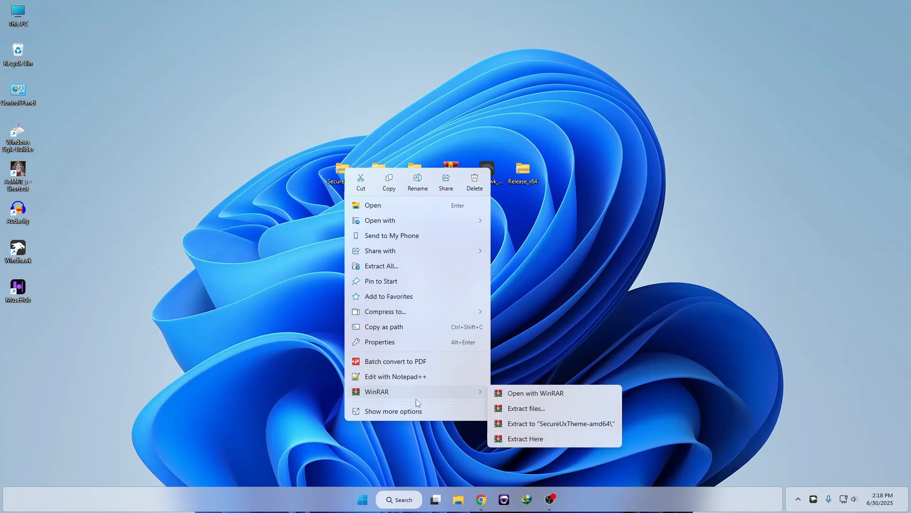
pyautogui.click(536, 409)
pyautogui.click(497, 362)
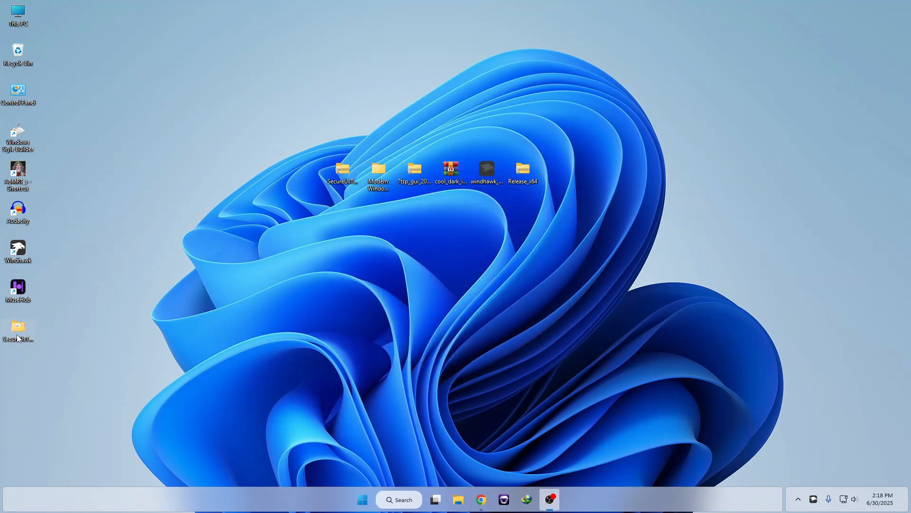
# - Copy the extracted SecureUxTheme-amd64 folder from the desktop into Local Disk (C:)
pyautogui.rightClick(17, 338)
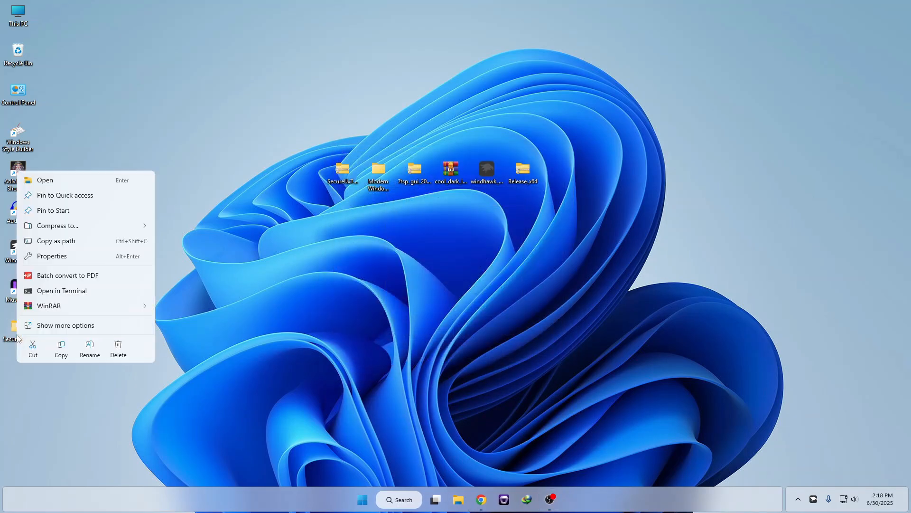
pyautogui.click(62, 347)
pyautogui.doubleClick(19, 19)
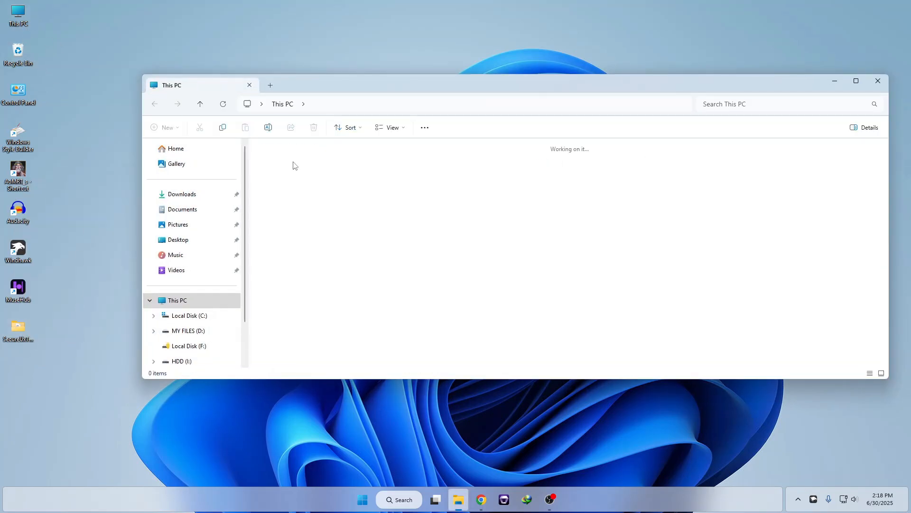
pyautogui.doubleClick(293, 165)
pyautogui.rightClick(508, 230)
pyautogui.click(521, 238)
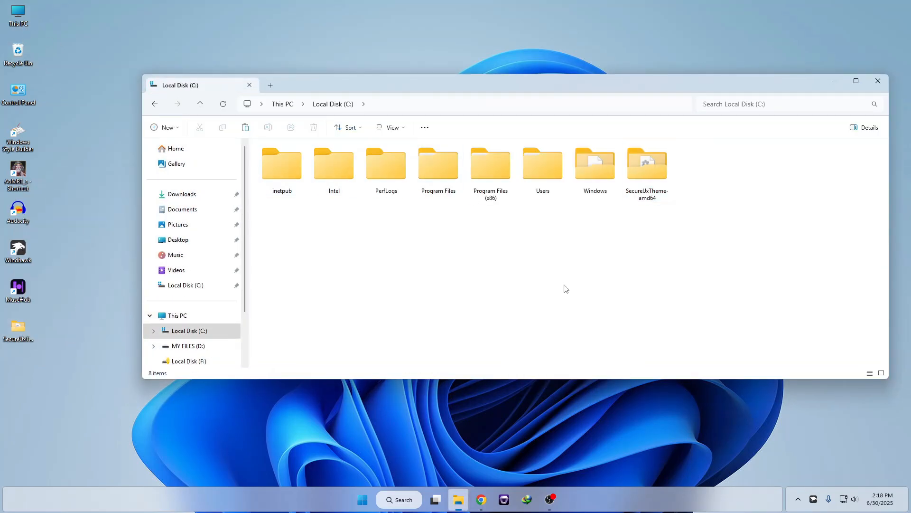
# - Run ThemeTool from the SecureUxTheme-amd64 folder on C: as administrator, accept the warranty disclaimer, and close the tool and folder
pyautogui.doubleClick(651, 173)
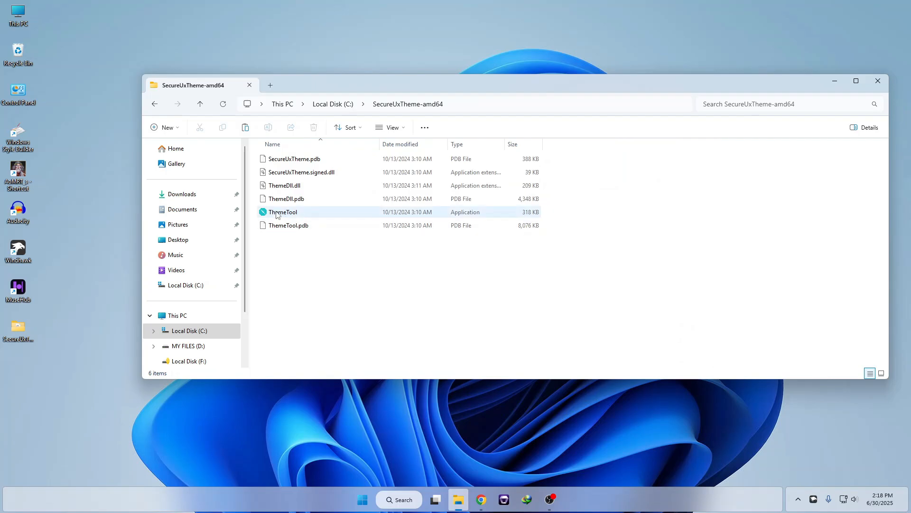
pyautogui.click(283, 213)
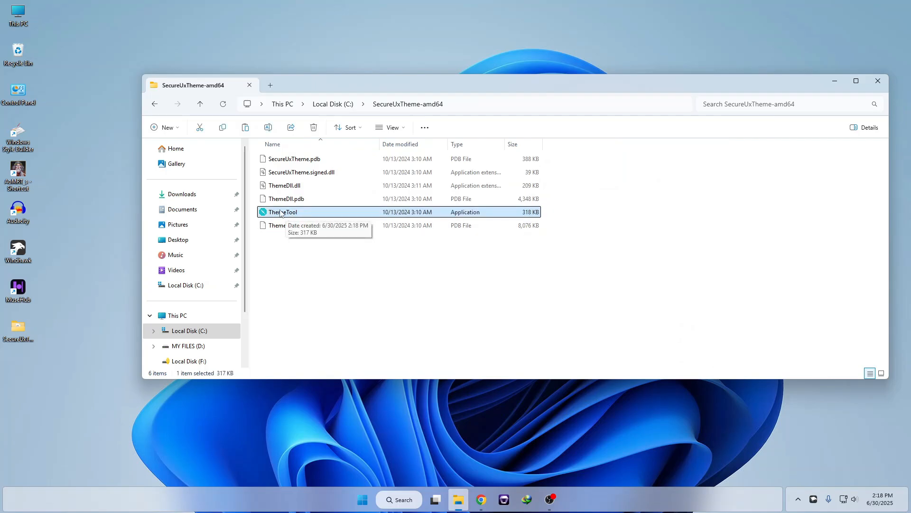
pyautogui.rightClick(281, 215)
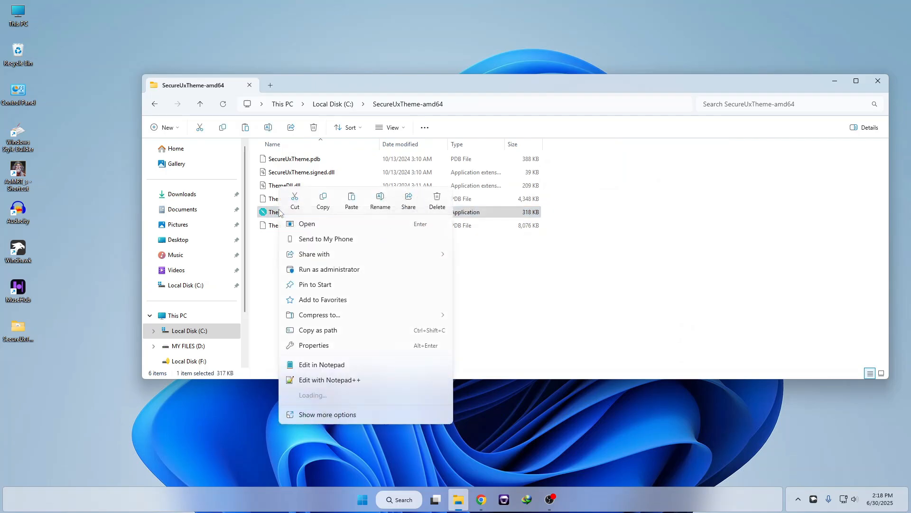
pyautogui.click(326, 272)
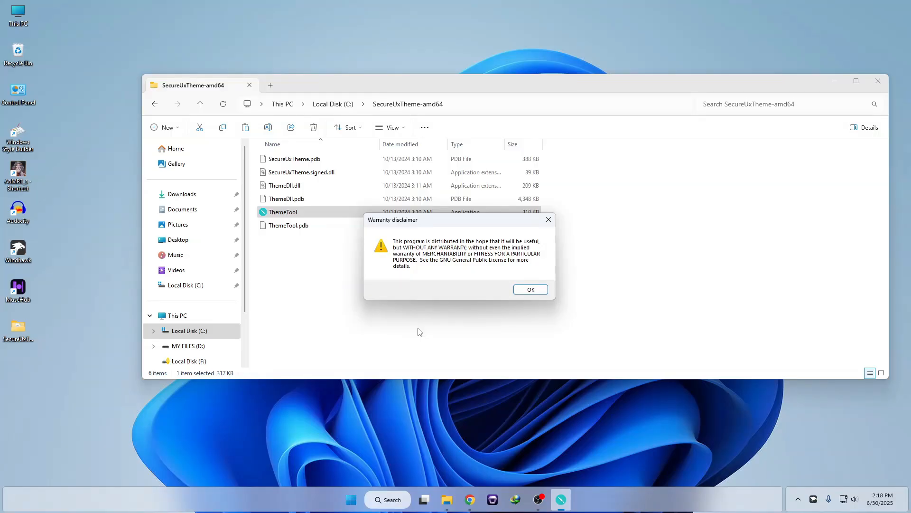
pyautogui.click(530, 289)
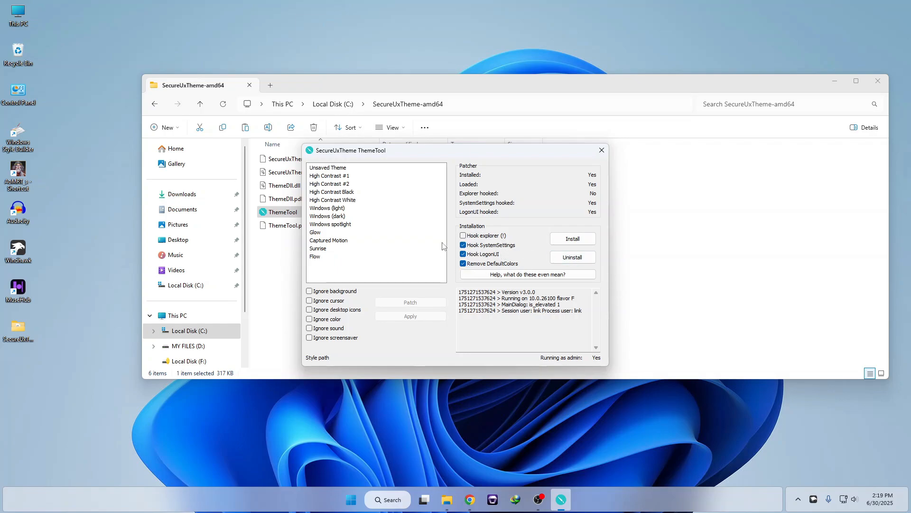
pyautogui.click(602, 150)
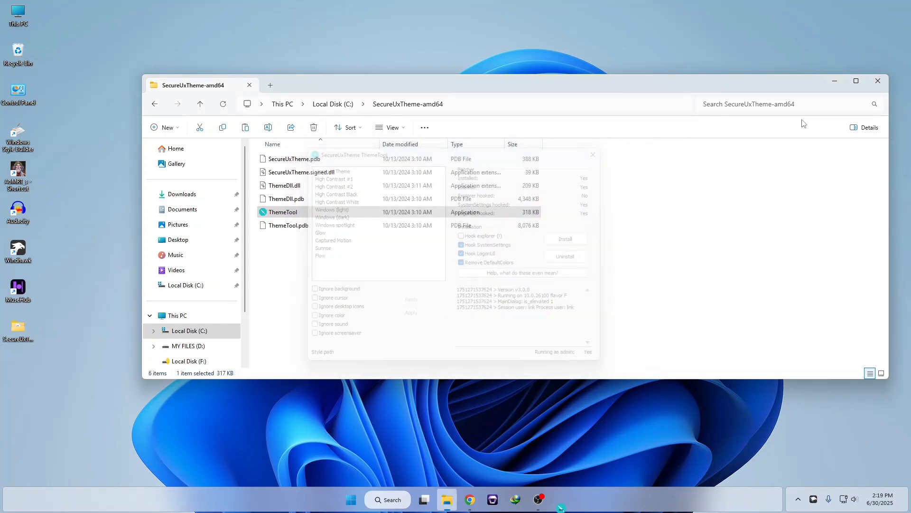
pyautogui.click(878, 82)
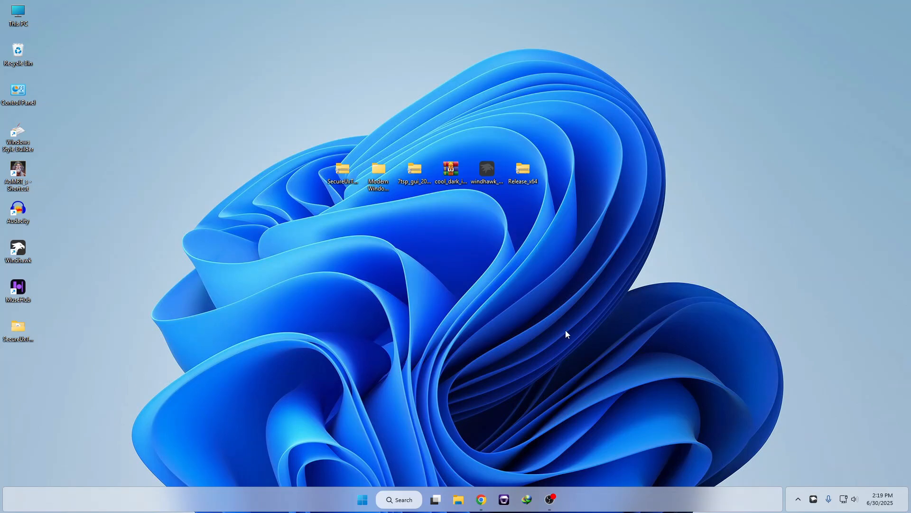
# - Copy the theme folder and theme file from Windows 11 Theme inside the Modern Windows Theme folder
pyautogui.doubleClick(385, 178)
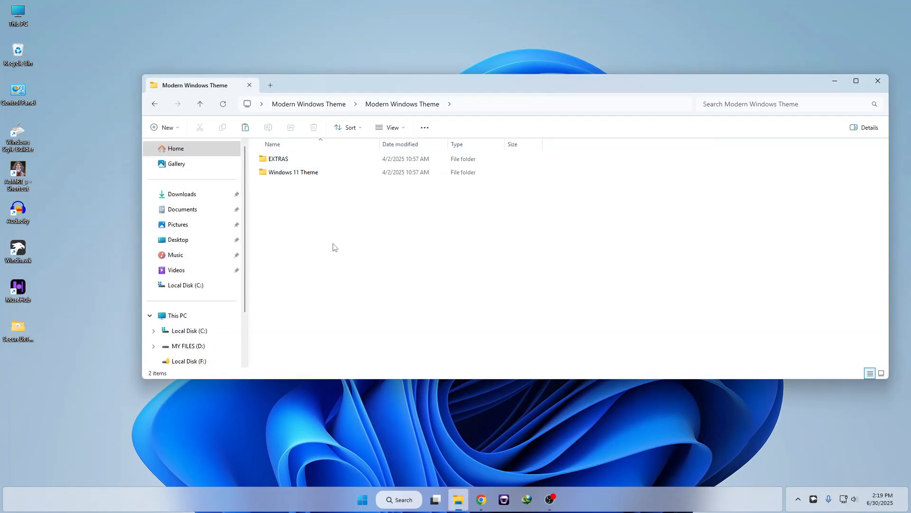
pyautogui.doubleClick(308, 174)
pyautogui.moveTo(289, 215); pyautogui.dragTo(318, 159)
pyautogui.rightClick(306, 159)
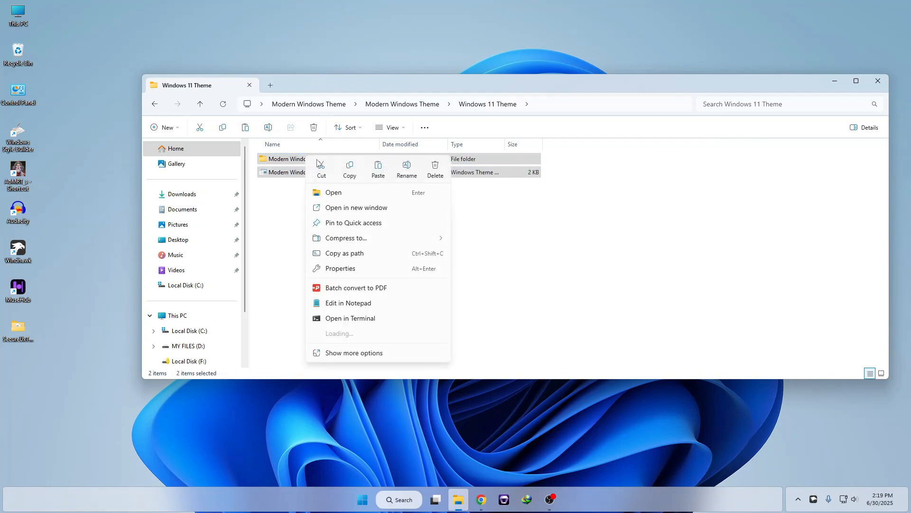
pyautogui.press('Escape')
# - Paste the copied Modern Windows theme folder and file into C:\Windows\Resources\Themes, granting administrator permission for all items
pyautogui.click(176, 315)
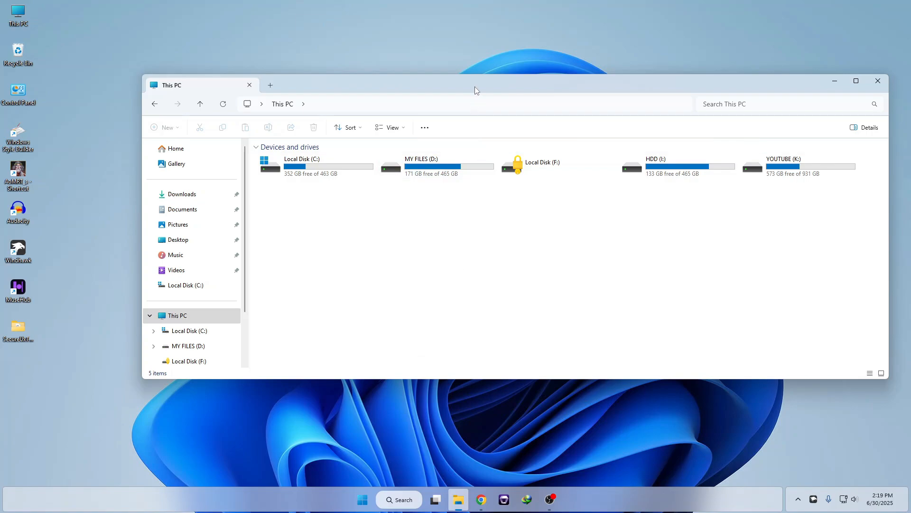
pyautogui.moveTo(474, 86); pyautogui.dragTo(456, 107)
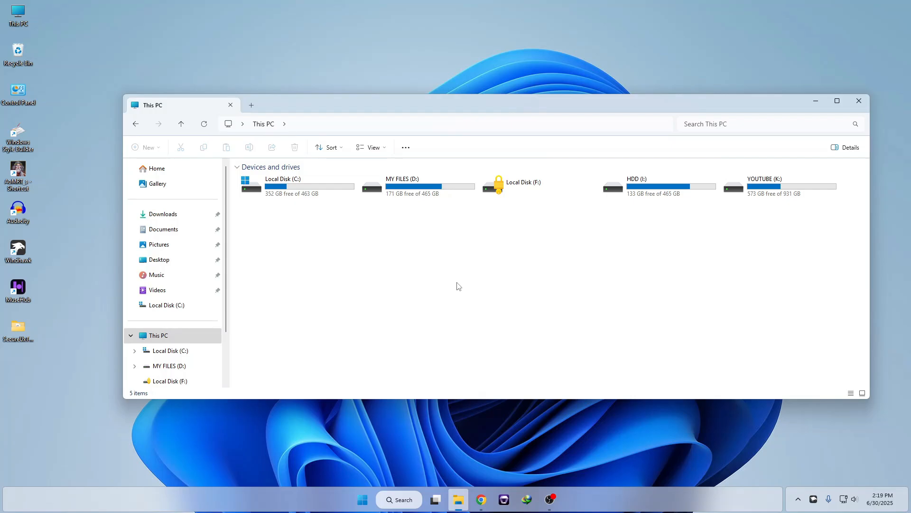
pyautogui.doubleClick(319, 188)
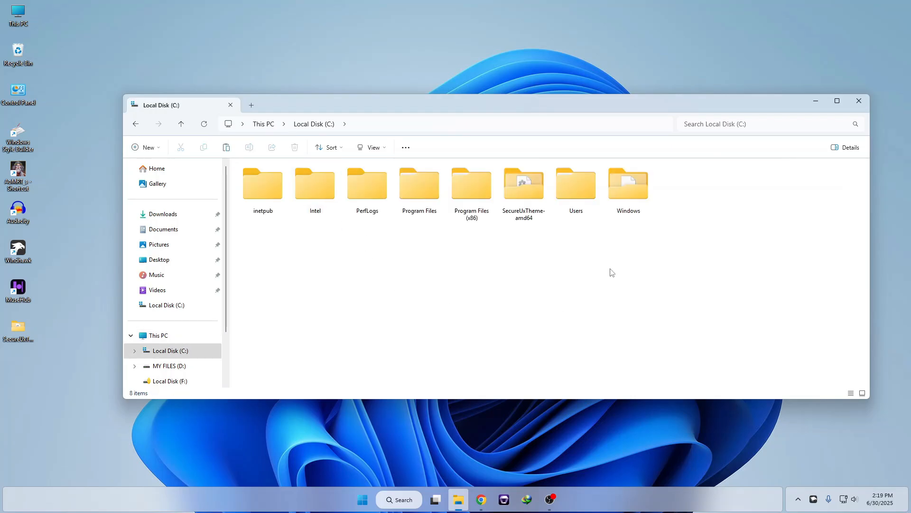
pyautogui.doubleClick(636, 185)
pyautogui.click(338, 272)
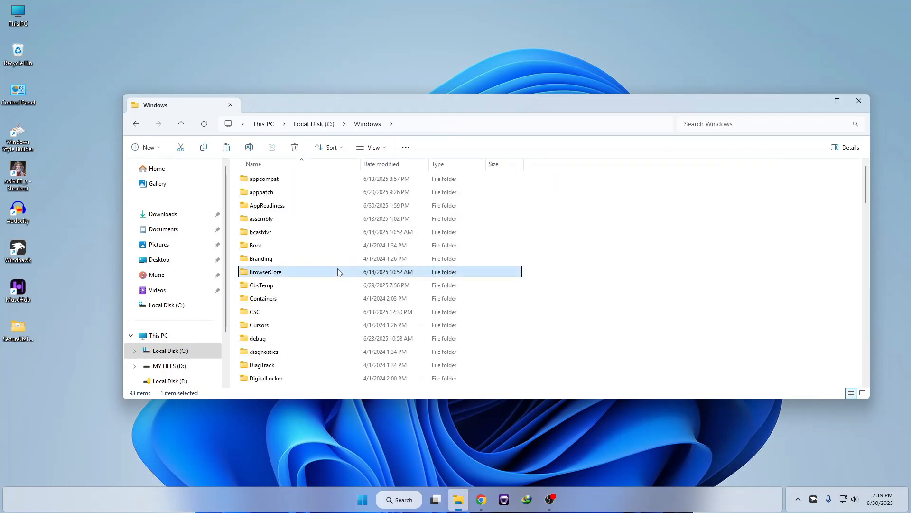
pyautogui.press('r')
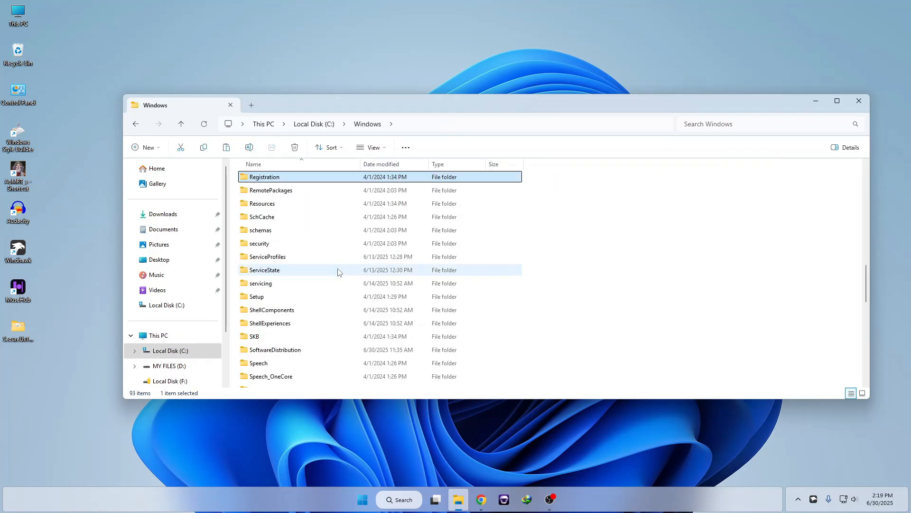
pyautogui.doubleClick(270, 203)
pyautogui.doubleClick(260, 194)
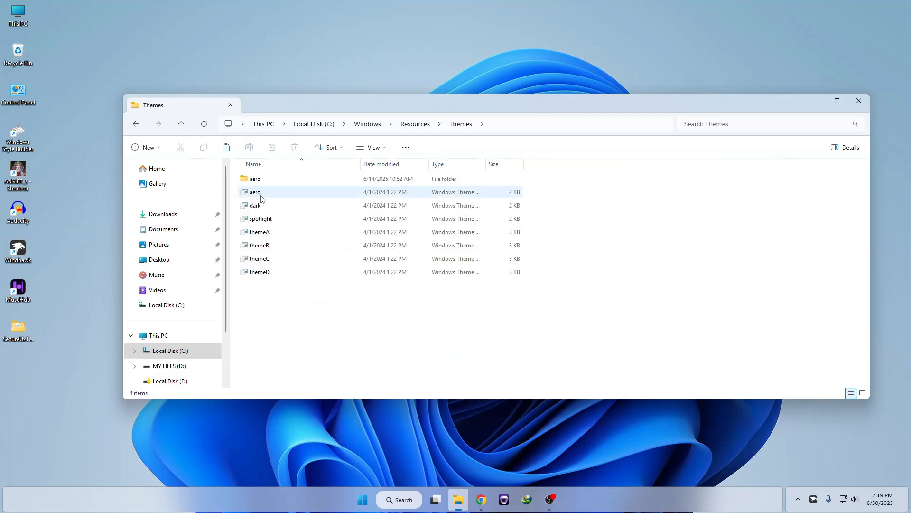
pyautogui.rightClick(594, 231)
pyautogui.click(598, 253)
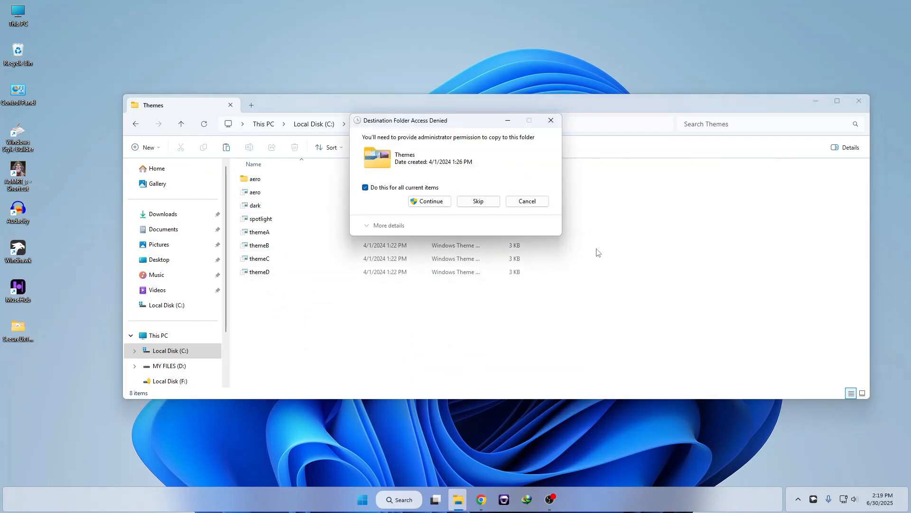
pyautogui.click(439, 204)
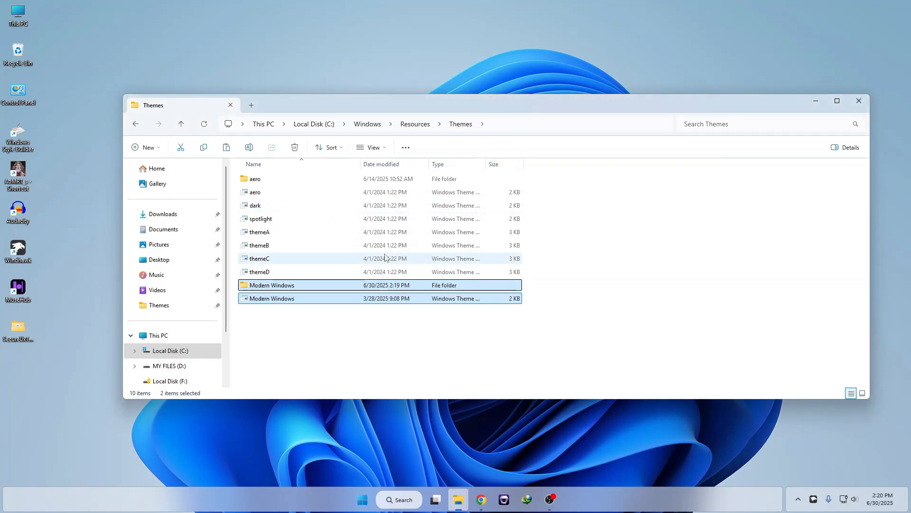
# - Run ThemeTool from the SecureUxTheme-amd64 folder on Local Disk (C:) as administrator and accept the warranty disclaimer
pyautogui.click(178, 351)
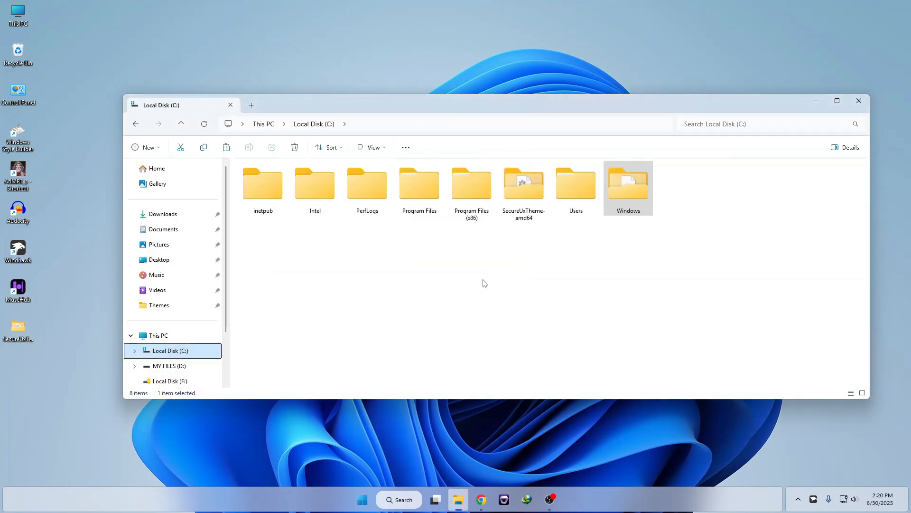
pyautogui.doubleClick(523, 198)
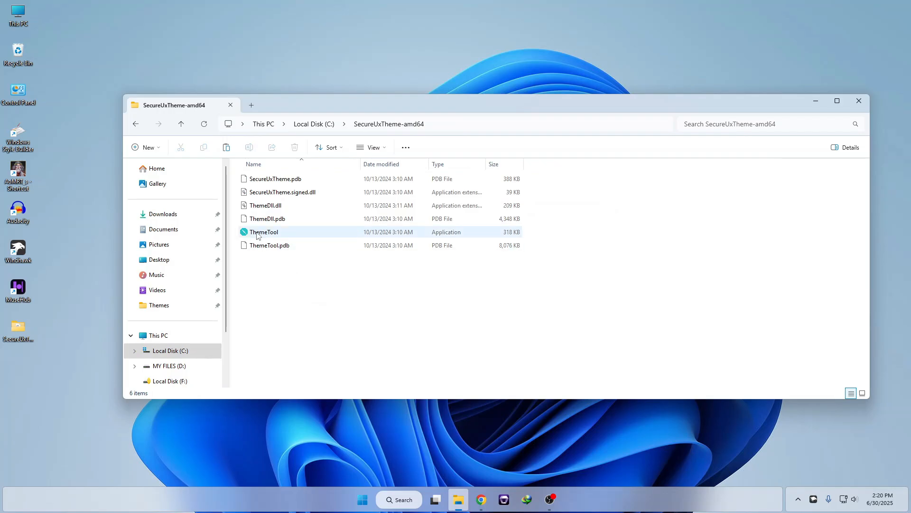
pyautogui.rightClick(256, 234)
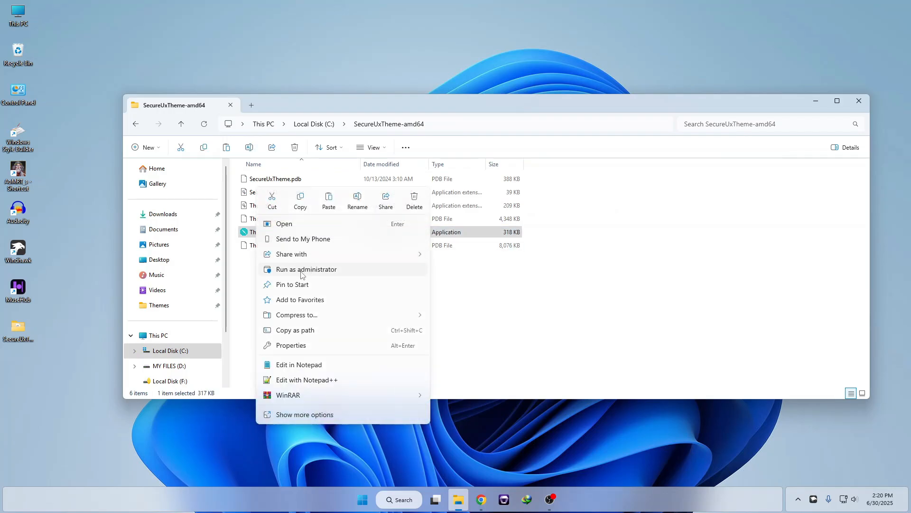
pyautogui.click(300, 269)
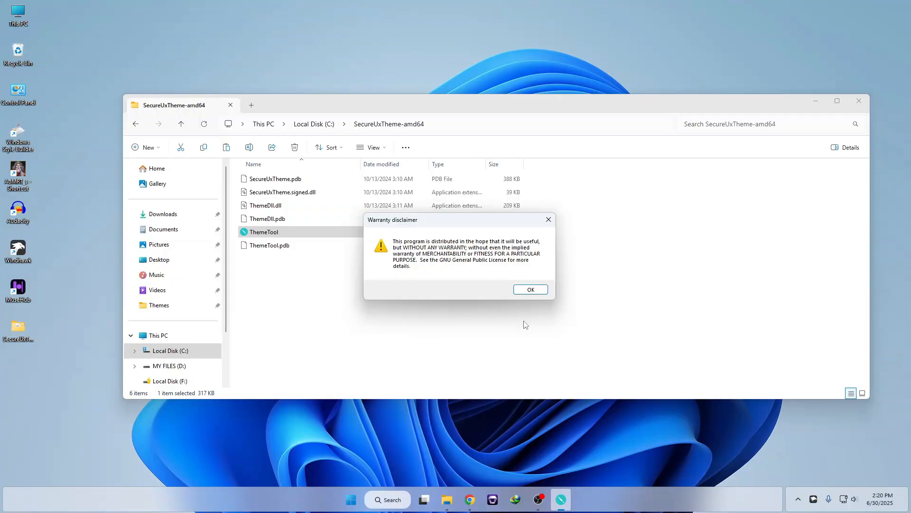
pyautogui.click(530, 291)
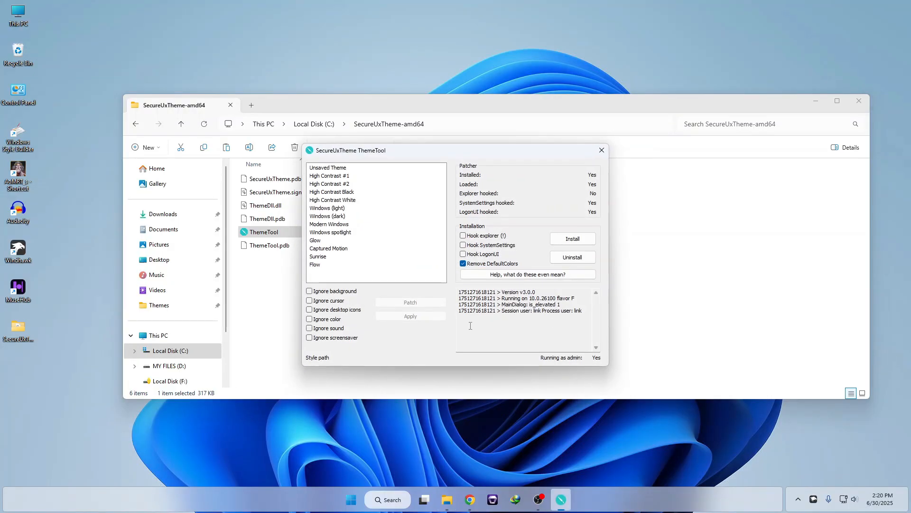
# - Patch and apply the Modern Windows theme in ThemeTool, close the tool, and close the folder window after viewing This PC
pyautogui.click(327, 224)
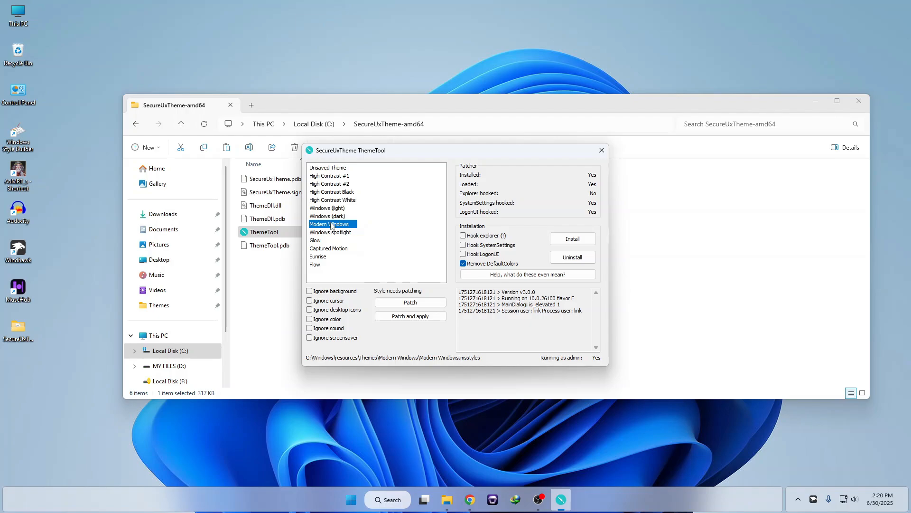
pyautogui.click(422, 317)
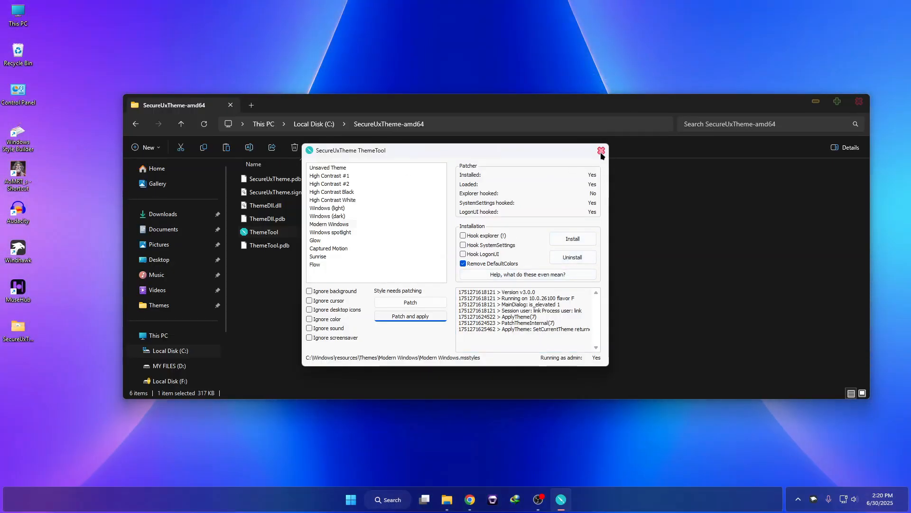
pyautogui.click(602, 151)
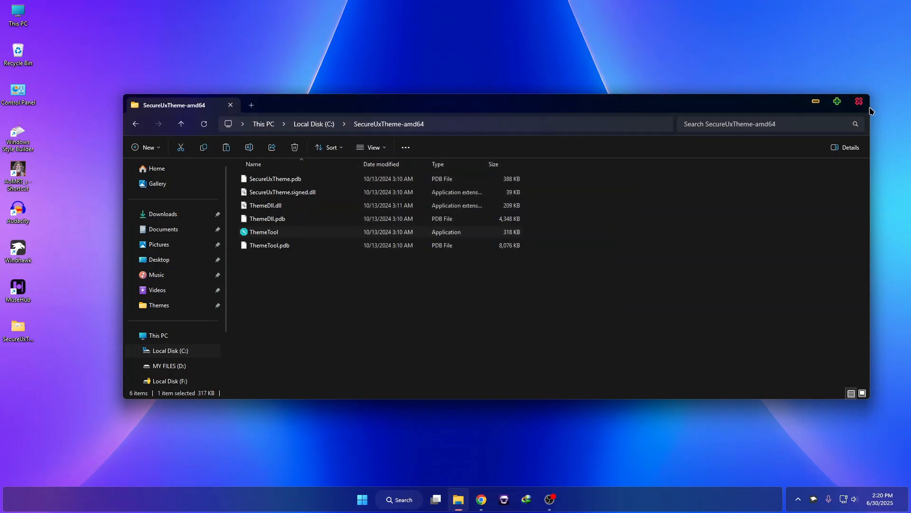
pyautogui.click(183, 335)
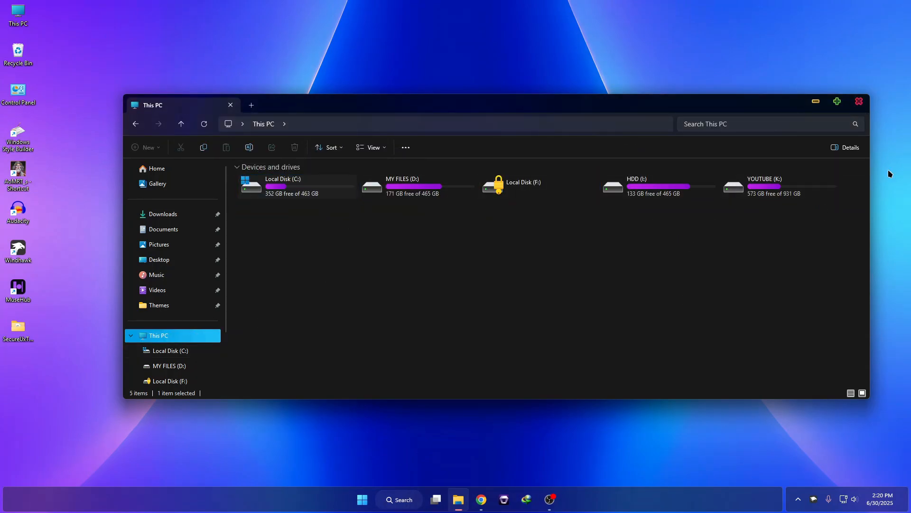
pyautogui.click(858, 102)
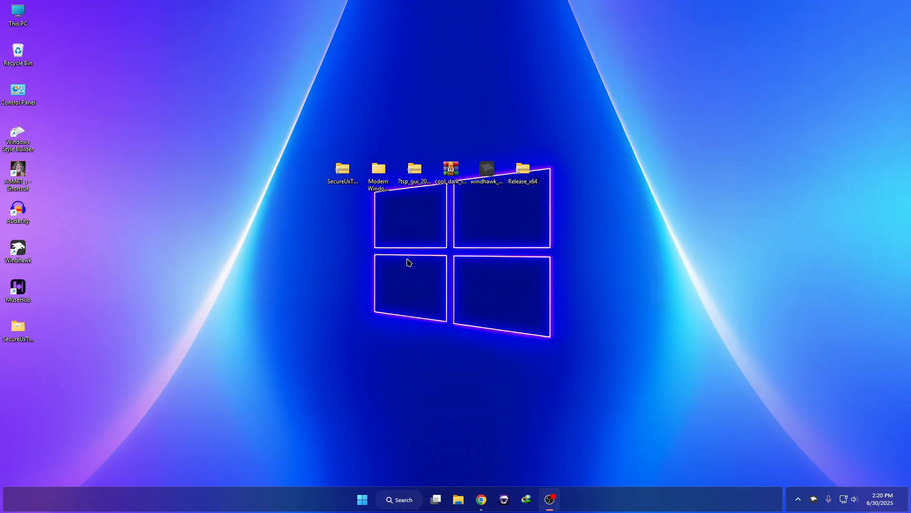
# - Extract the cool_dark_icon_theme_7tsp archive into its own folder on the desktop with WinRAR
pyautogui.click(451, 174)
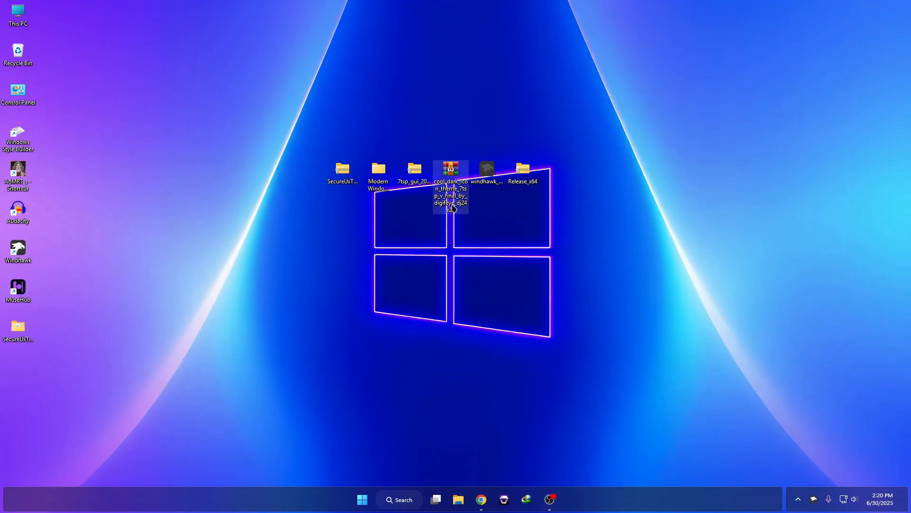
pyautogui.rightClick(457, 168)
pyautogui.moveTo(522, 376)
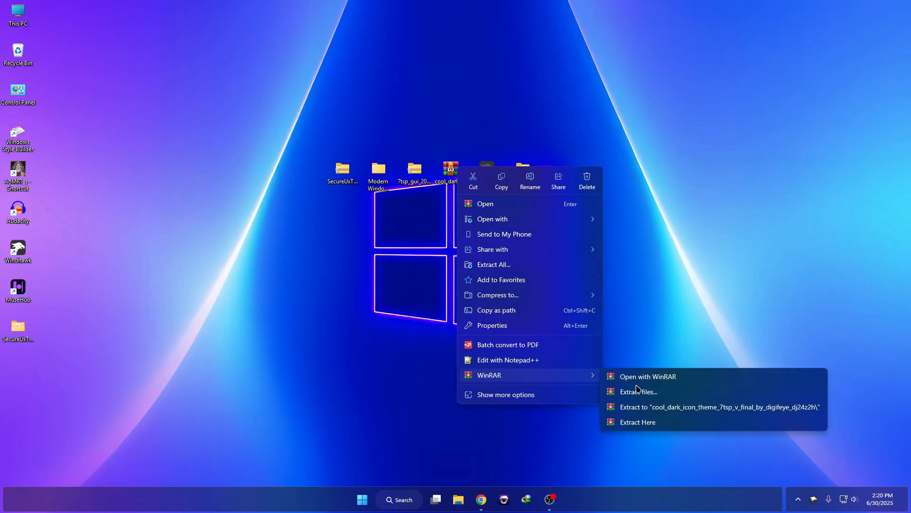
pyautogui.click(631, 393)
pyautogui.click(493, 358)
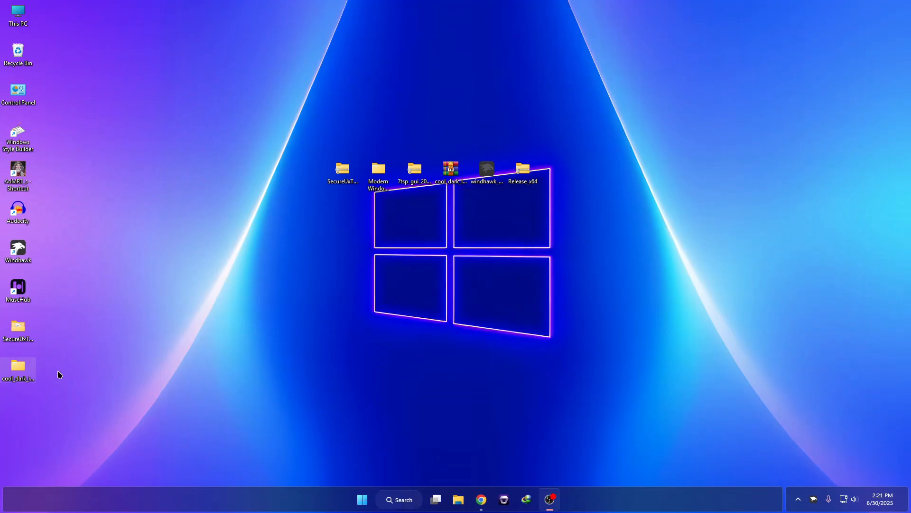
# - Open the 7TSP Icons Installers folder inside the extracted Cool-Dark Icon Theme 7TSP folder
pyautogui.doubleClick(26, 370)
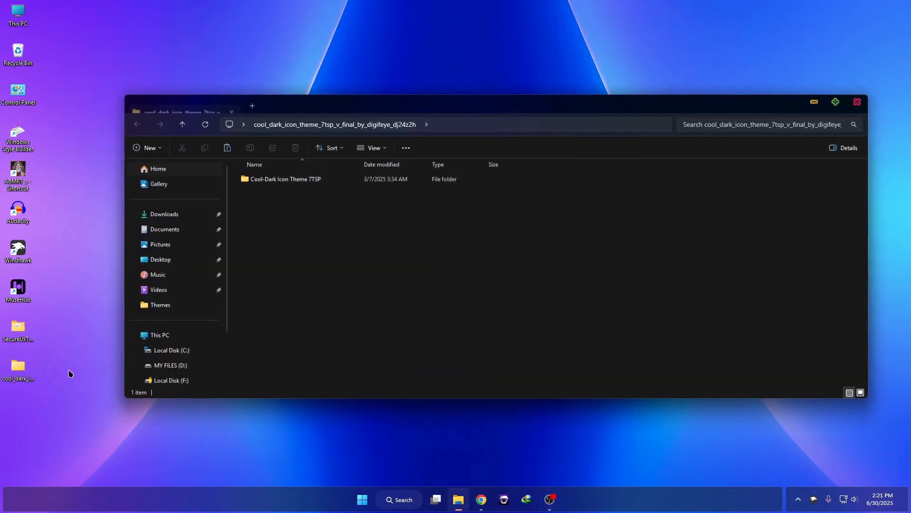
pyautogui.doubleClick(311, 181)
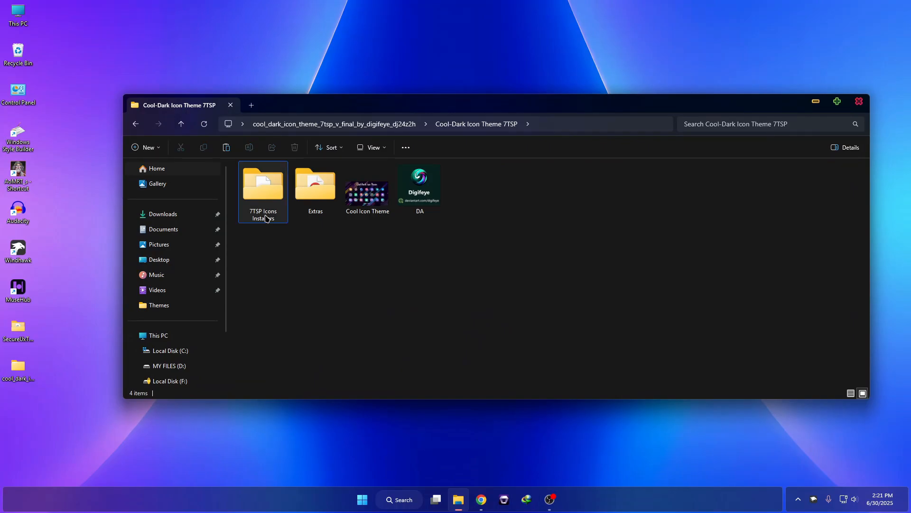
pyautogui.doubleClick(280, 195)
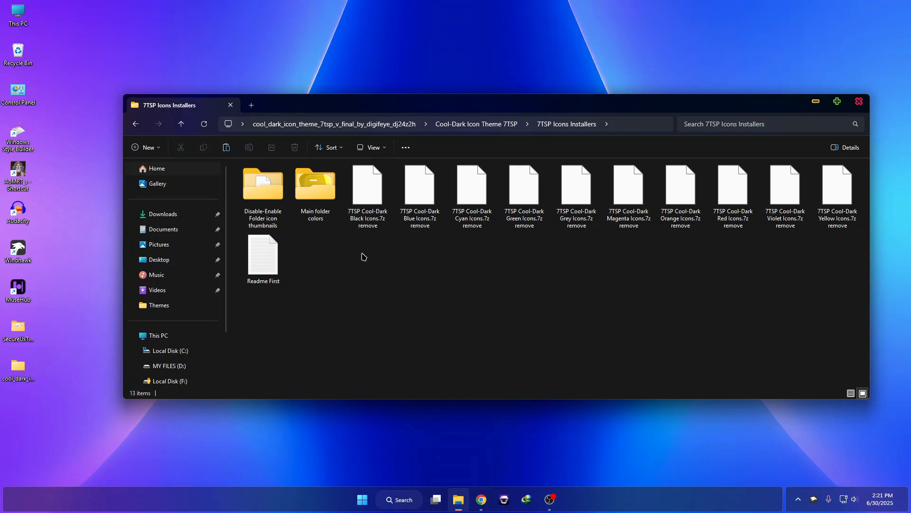
pyautogui.click(371, 224)
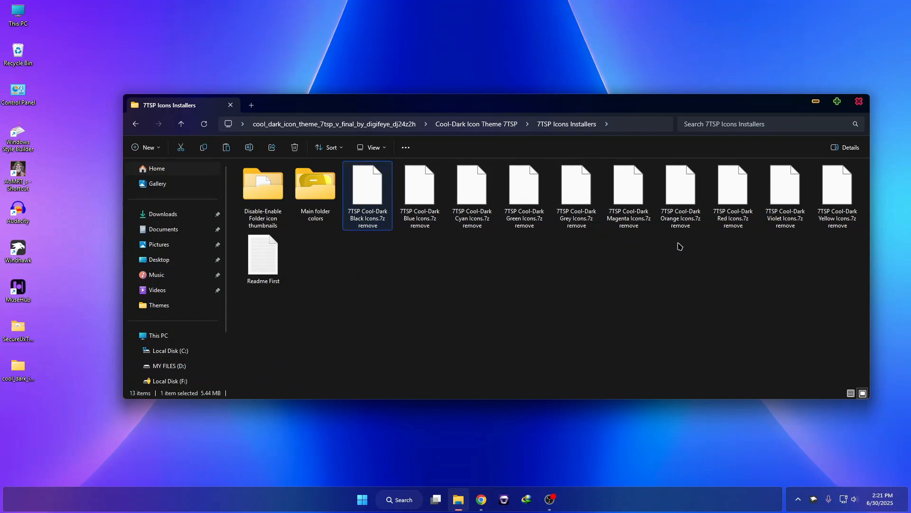
# - Rename the violet icon pack to "7TSP Cool-Dark Violet Icons.7z" by removing the "remove" suffix, and close the folder
pyautogui.click(782, 209)
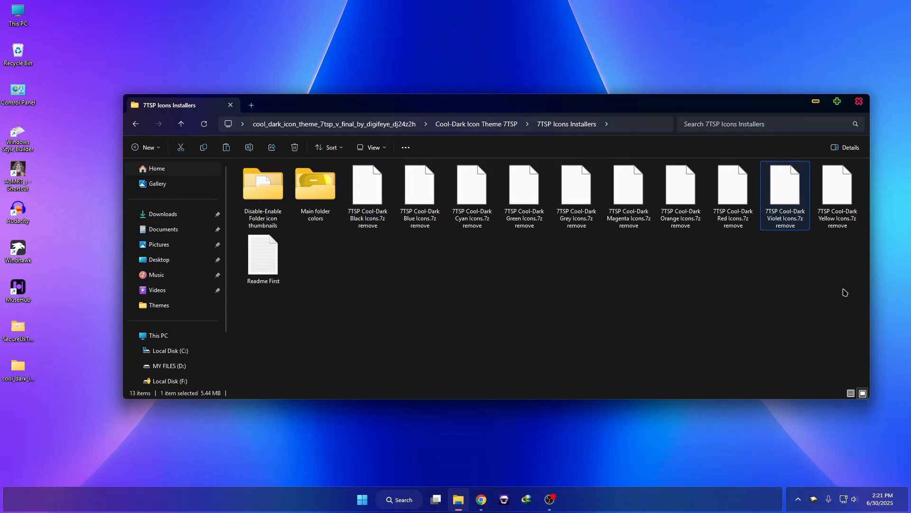
pyautogui.rightClick(791, 207)
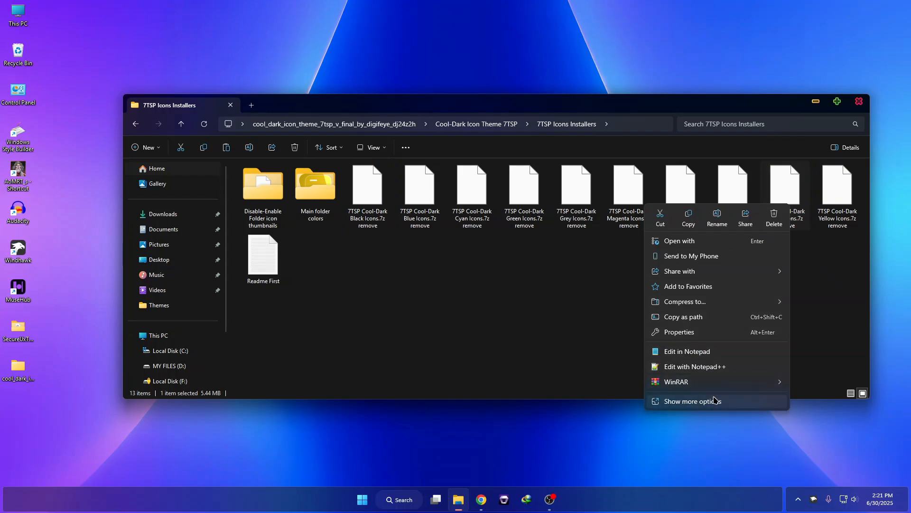
pyautogui.click(718, 220)
pyautogui.moveTo(800, 227); pyautogui.dragTo(773, 229)
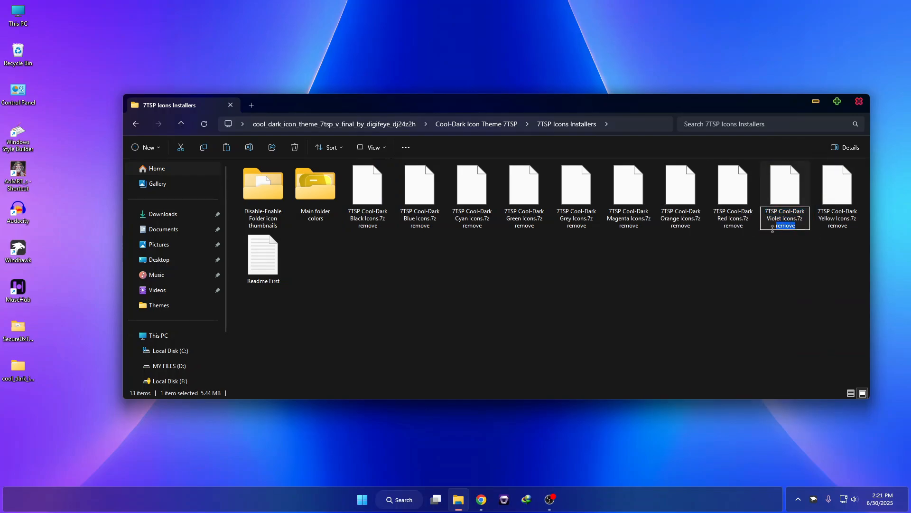
pyautogui.press('BackSpace')
pyautogui.press('BackSpace')
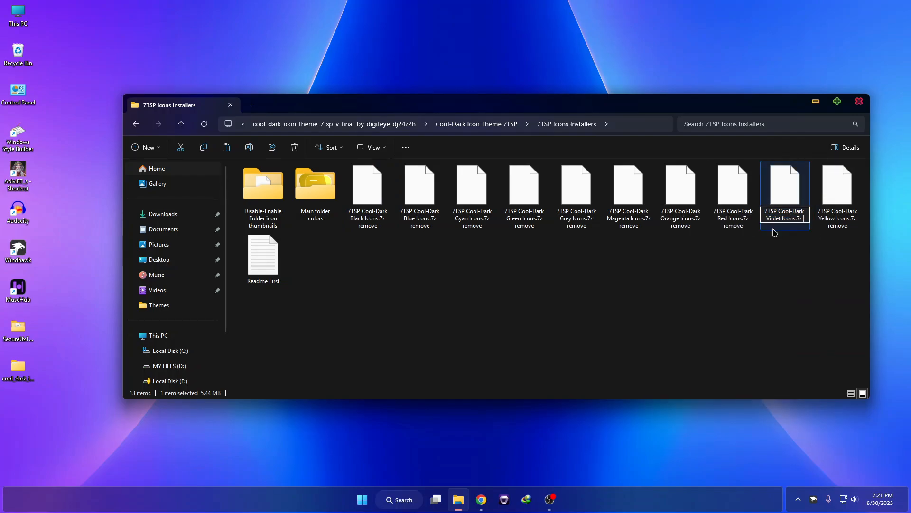
pyautogui.press('Return')
pyautogui.click(821, 333)
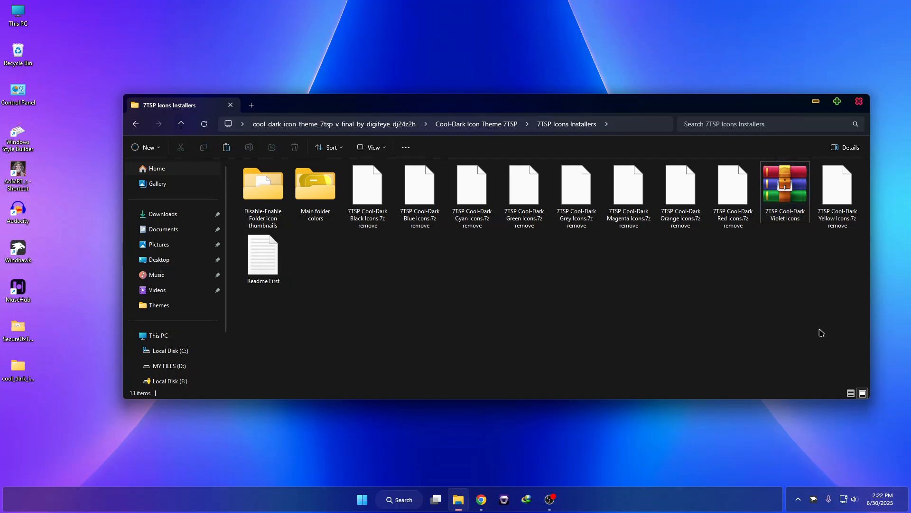
pyautogui.click(859, 102)
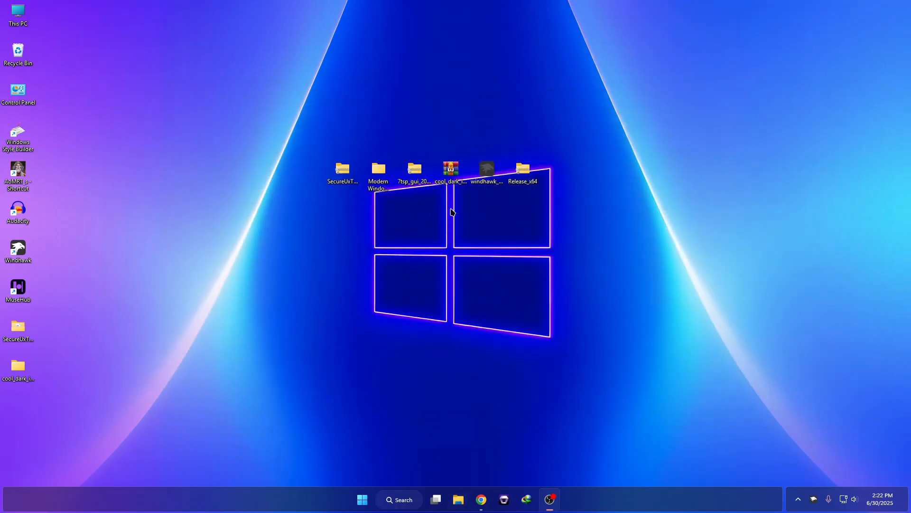
# - Extract the 7tsp_gui_2019_edition archive into its own folder on the desktop with WinRAR
pyautogui.rightClick(419, 179)
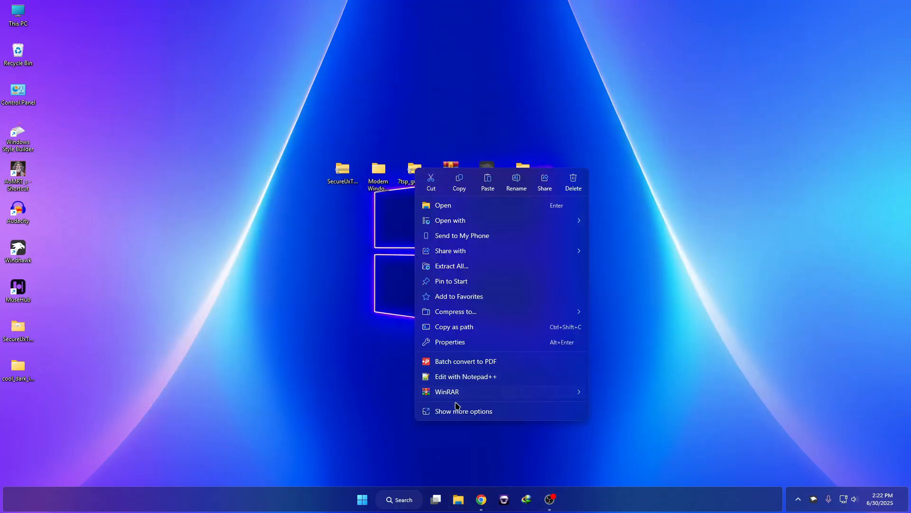
pyautogui.moveTo(546, 392)
pyautogui.click(657, 409)
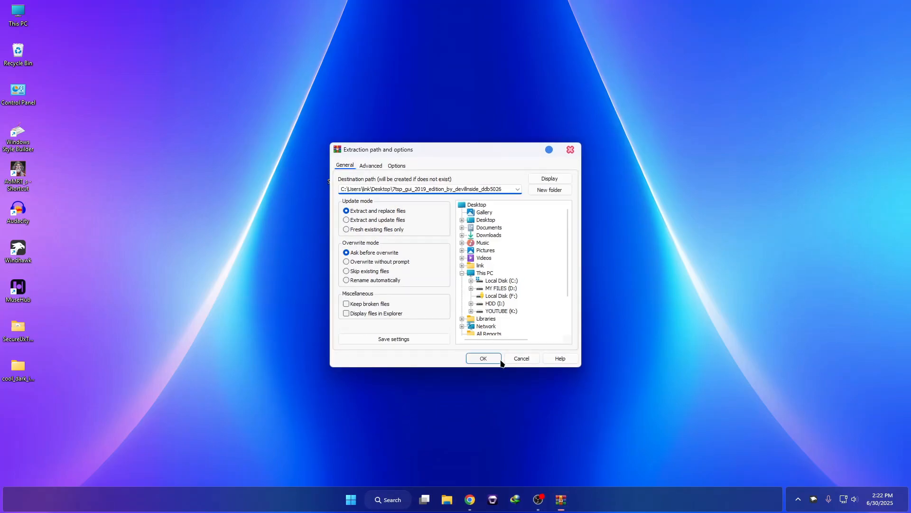
pyautogui.click(500, 362)
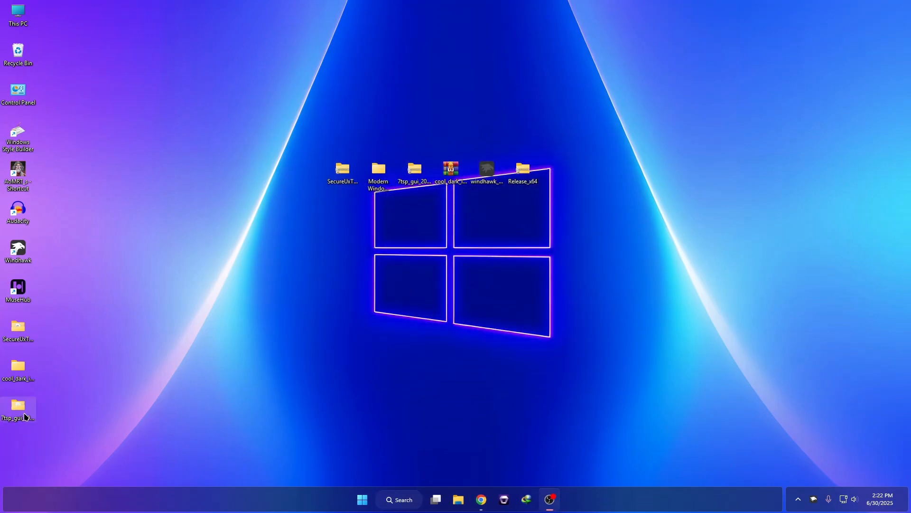
# - Open the extracted 7tsp_gui_2019_edition folder and rename the program file to "7tsp GUI v0.6(2019).exe", accepting the extension change
pyautogui.doubleClick(18, 407)
pyautogui.click(269, 179)
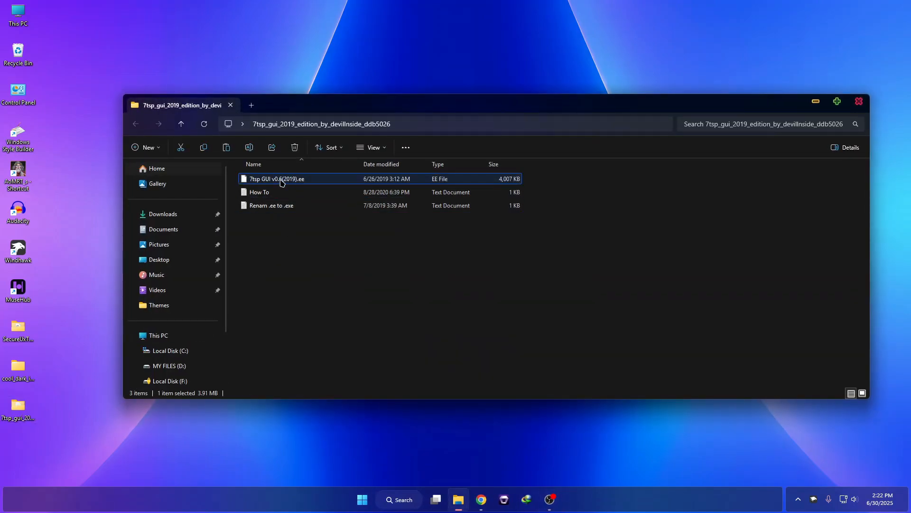
pyautogui.rightClick(285, 182)
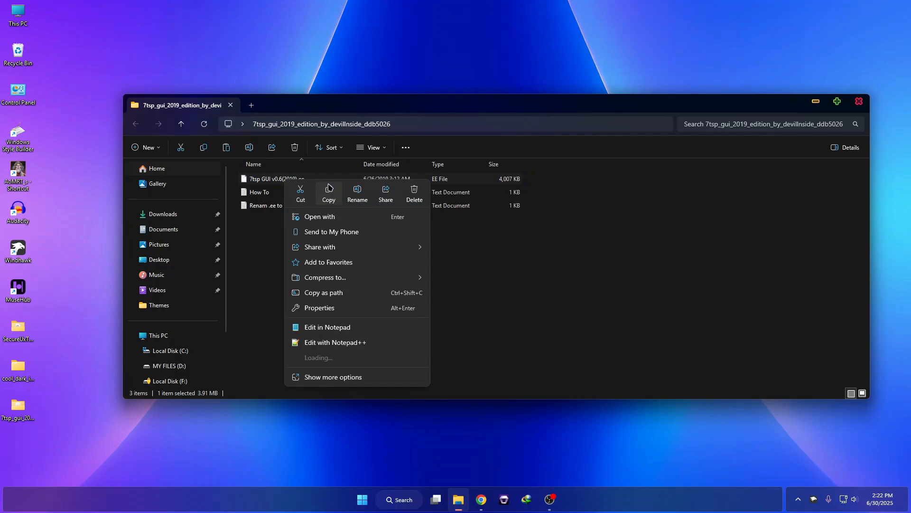
pyautogui.click(357, 192)
pyautogui.press('End')
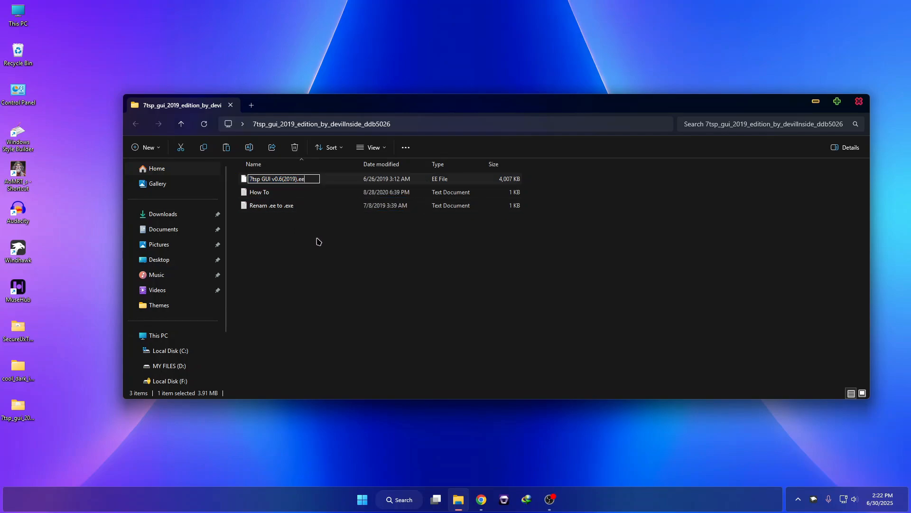
pyautogui.press('Return')
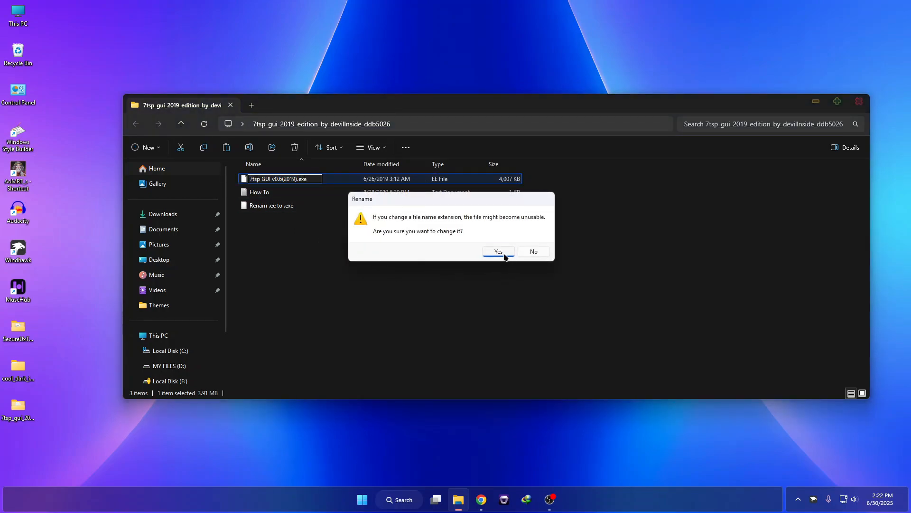
pyautogui.click(499, 252)
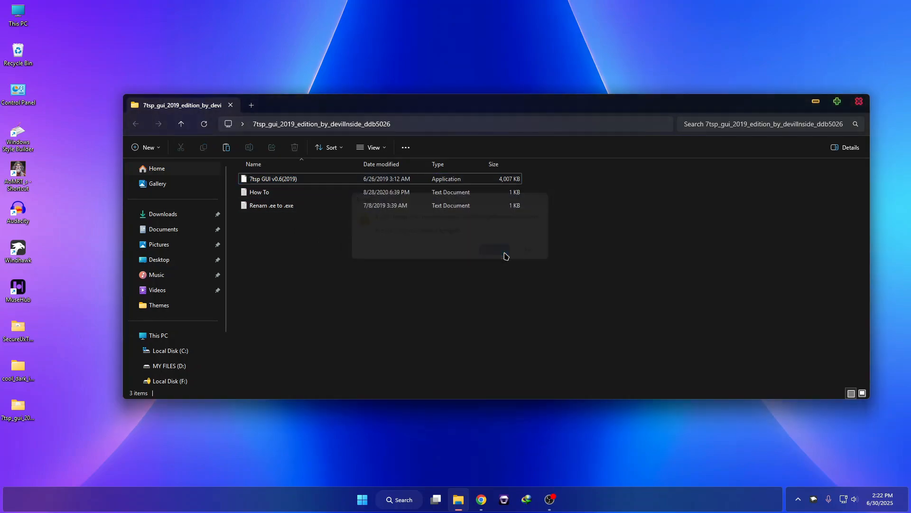
# - Launch the 7tsp GUI and add "7TSP Cool-Dark Violet Icons" from the 7TSP Icons Installers folder as a custom pack
pyautogui.doubleClick(265, 183)
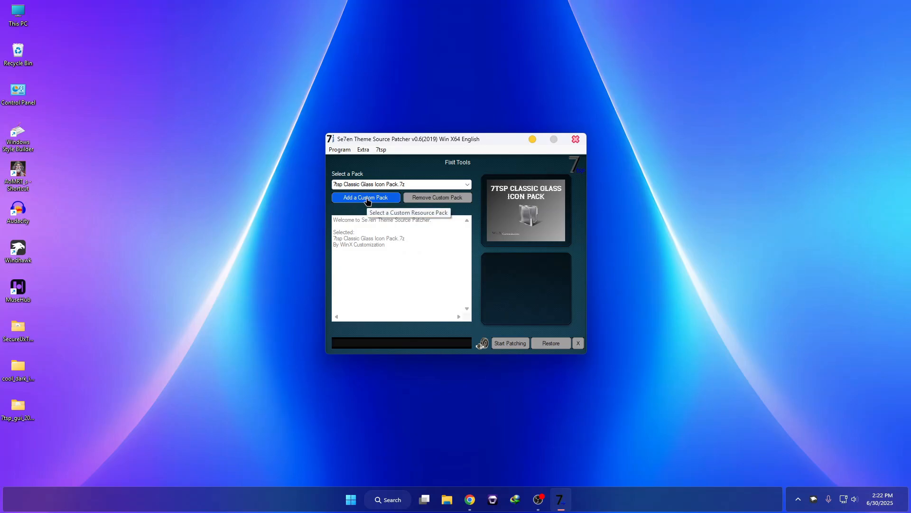
pyautogui.click(363, 197)
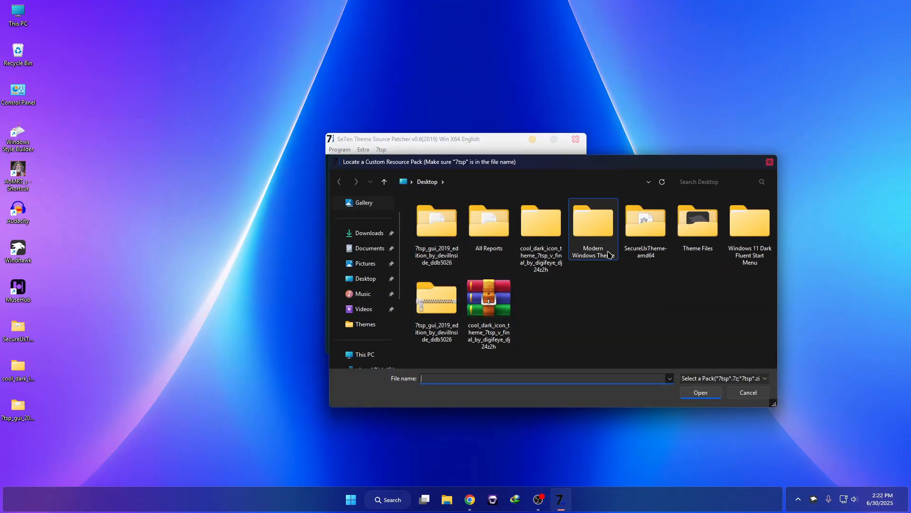
pyautogui.click(546, 236)
pyautogui.doubleClick(546, 236)
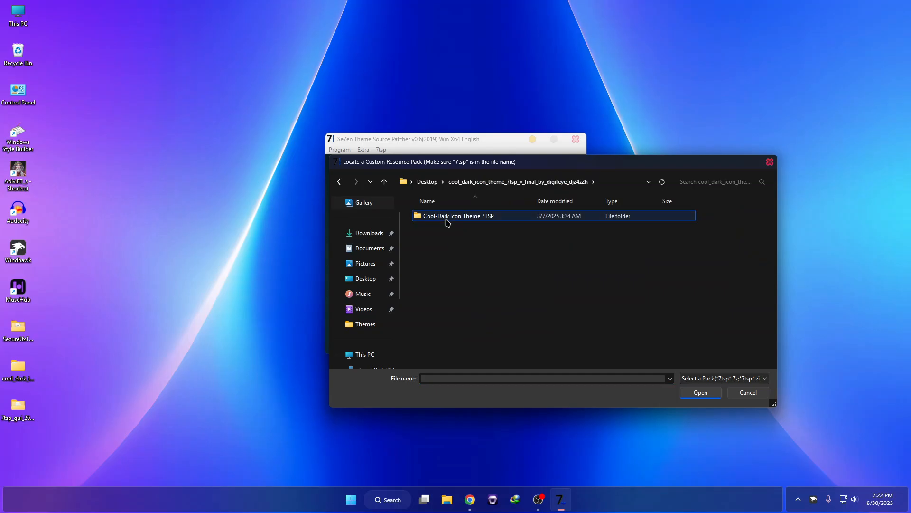
pyautogui.doubleClick(446, 216)
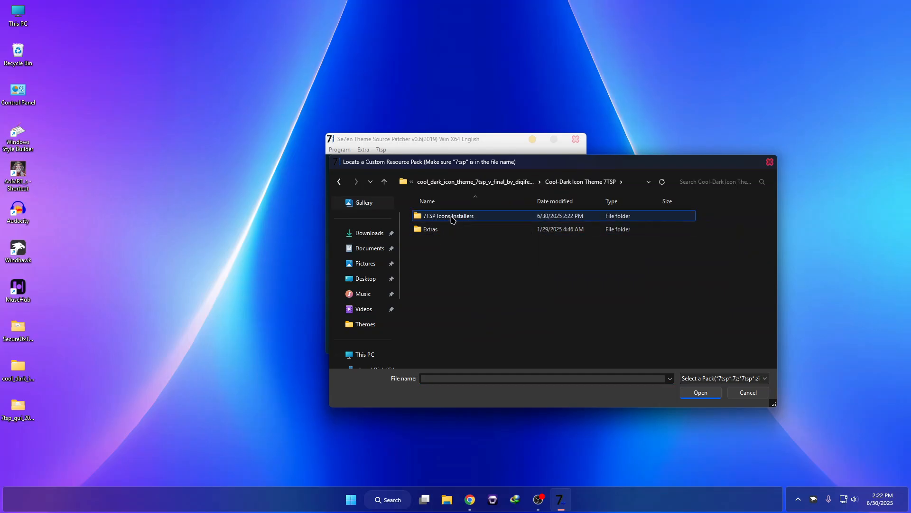
pyautogui.doubleClick(453, 218)
pyautogui.click(456, 243)
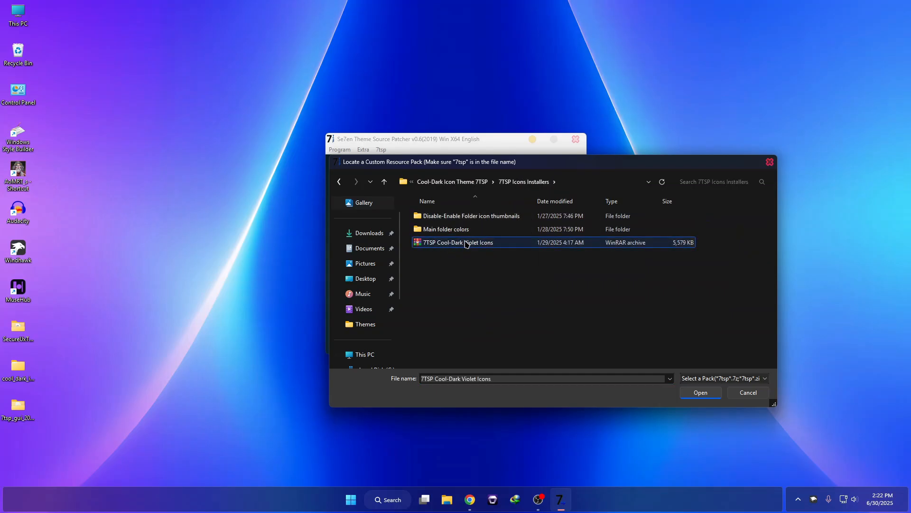
pyautogui.doubleClick(466, 244)
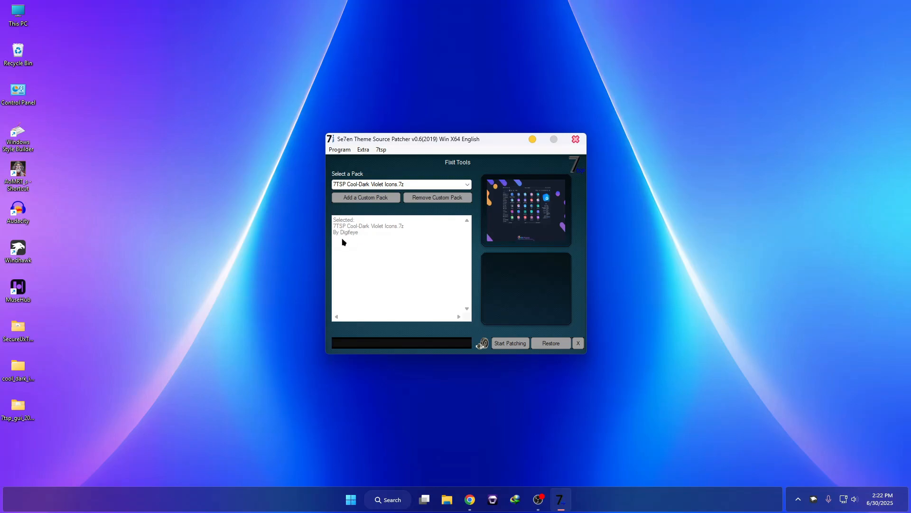
# - Start patching the system with the selected icon pack, dismissing each bru.exe error and .NET Framework 3.5 prompt
pyautogui.click(507, 343)
pyautogui.click(454, 297)
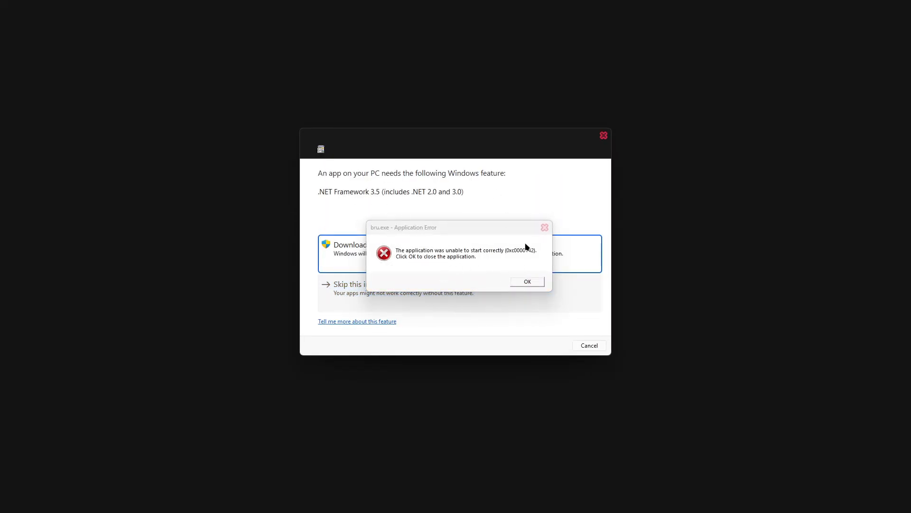
pyautogui.click(544, 228)
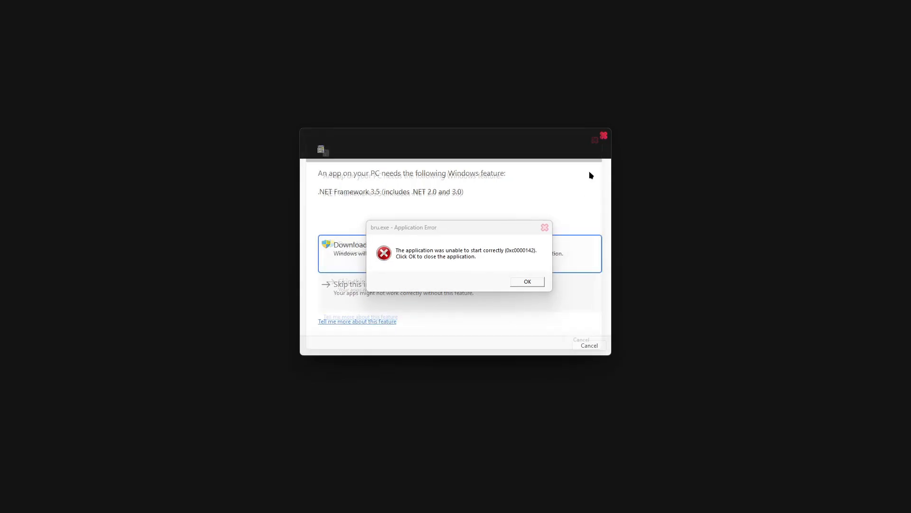
pyautogui.click(535, 281)
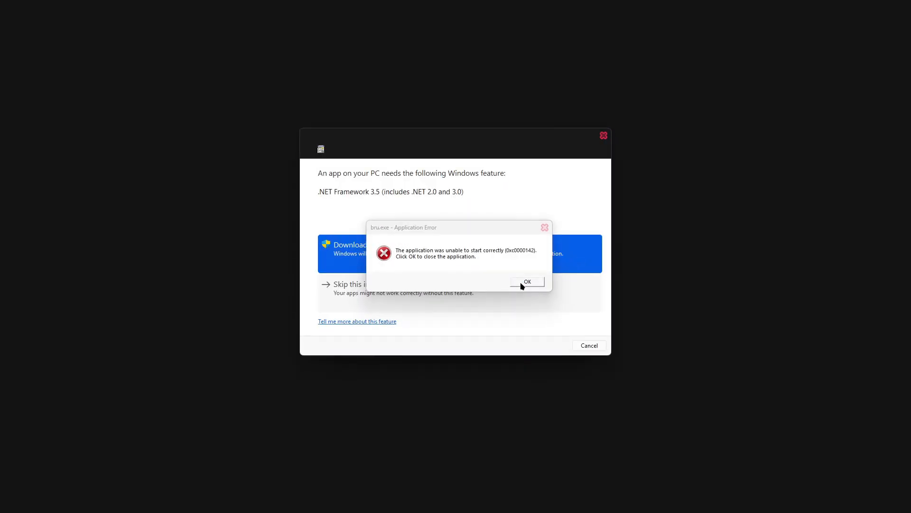
pyautogui.click(527, 279)
pyautogui.click(529, 282)
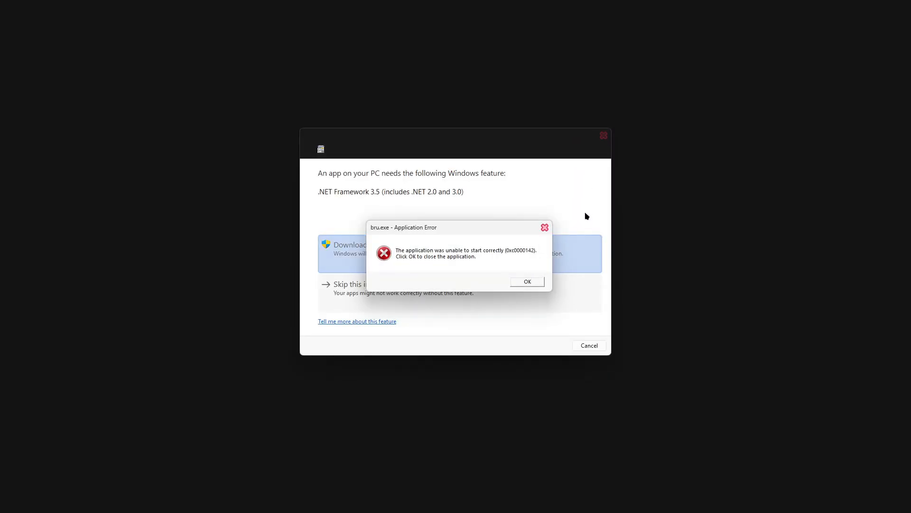
pyautogui.click(530, 283)
pyautogui.click(603, 135)
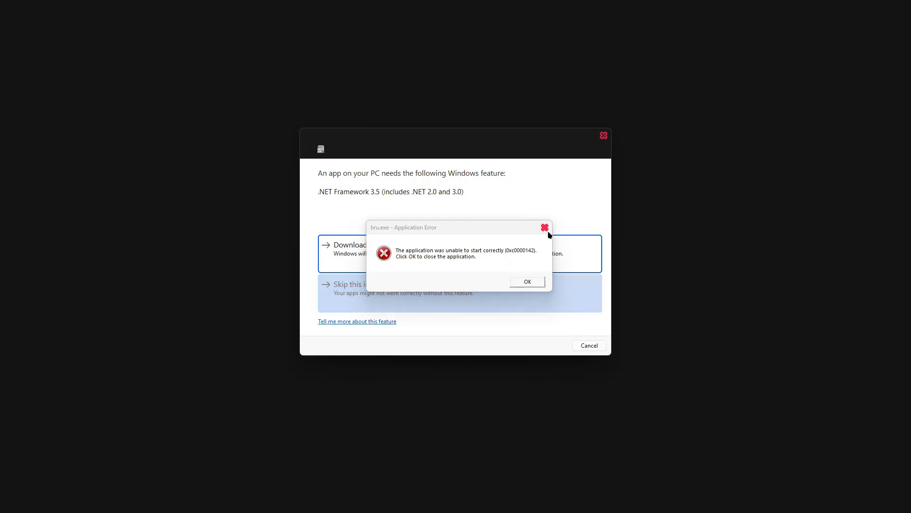
pyautogui.click(545, 228)
pyautogui.click(604, 137)
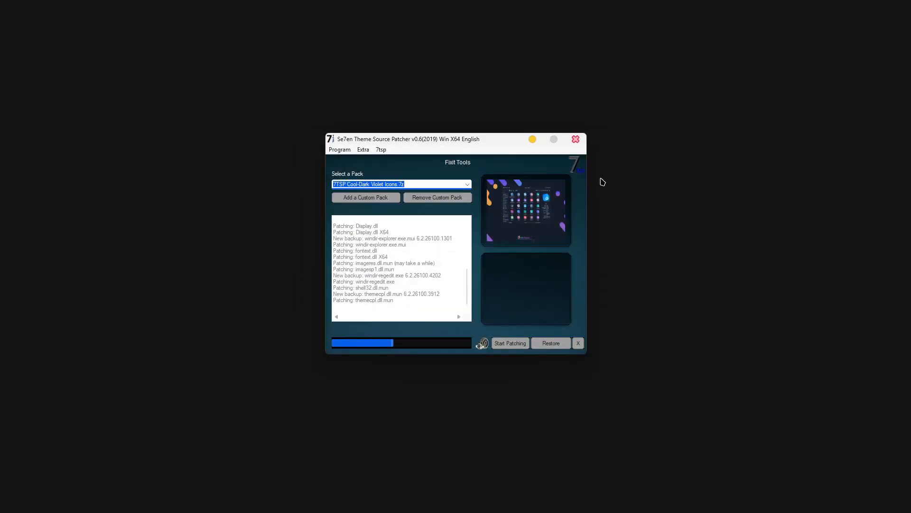
pyautogui.click(545, 227)
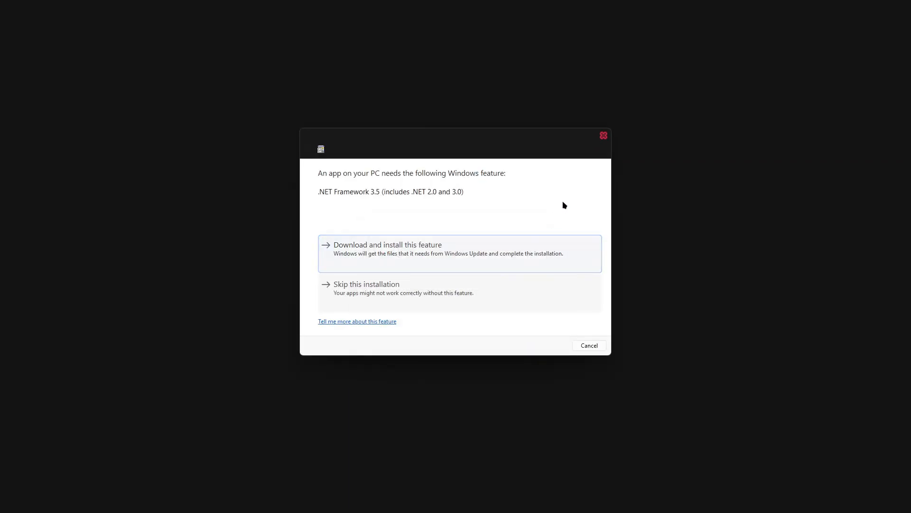
pyautogui.click(545, 228)
pyautogui.click(604, 136)
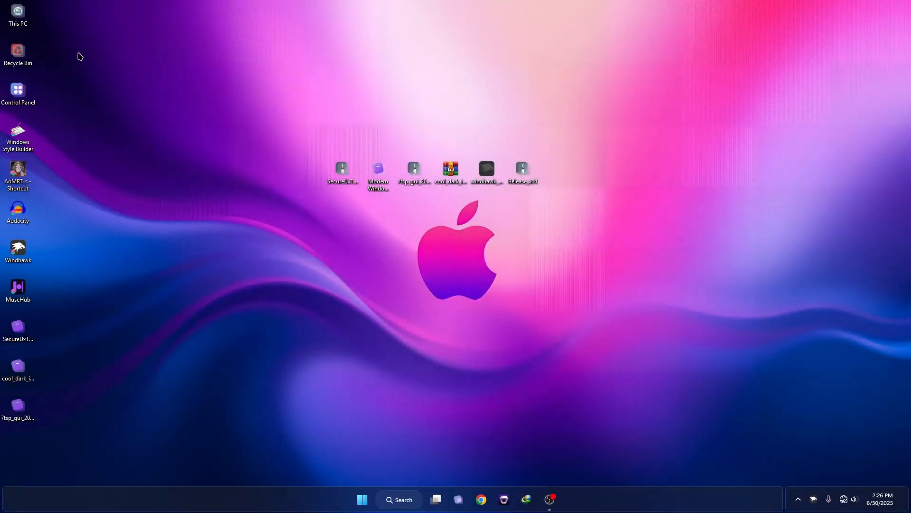
# - Open This PC to check the new drive and folder icons, and close the window
pyautogui.doubleClick(18, 14)
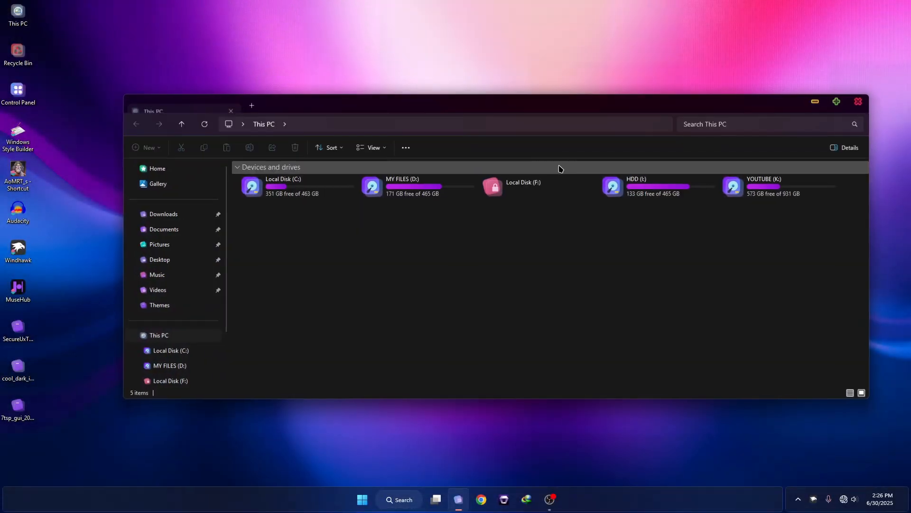
pyautogui.moveTo(496, 101); pyautogui.dragTo(472, 87)
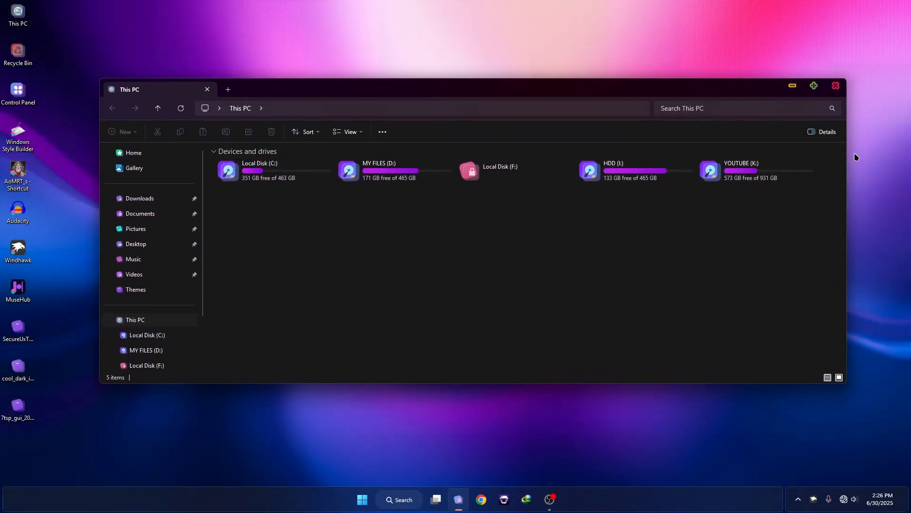
pyautogui.click(836, 85)
# - Open Windhawk and search its available mods for "windows 11 exp"
pyautogui.click(487, 171)
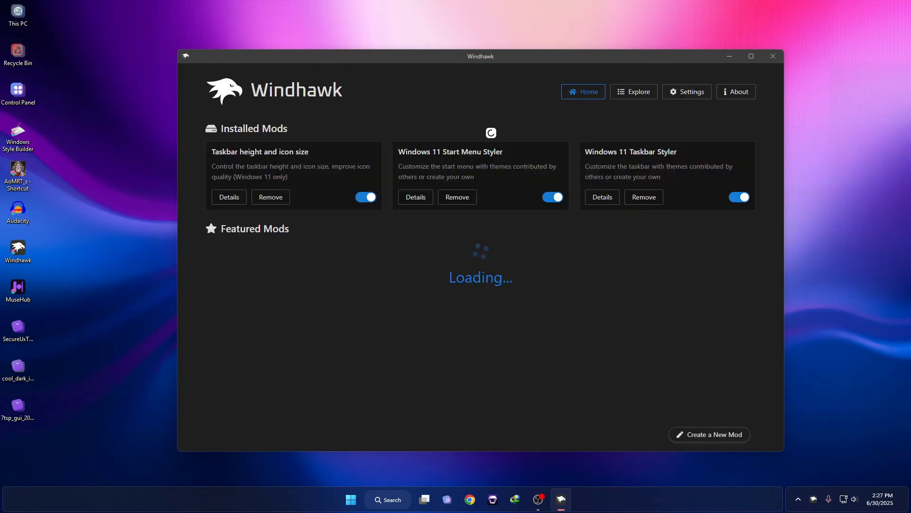
pyautogui.click(640, 92)
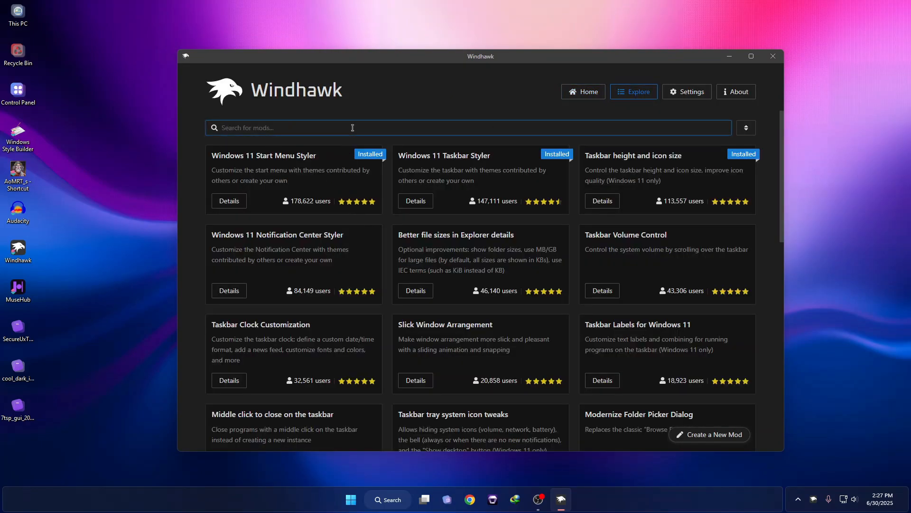
pyautogui.write('windows ')
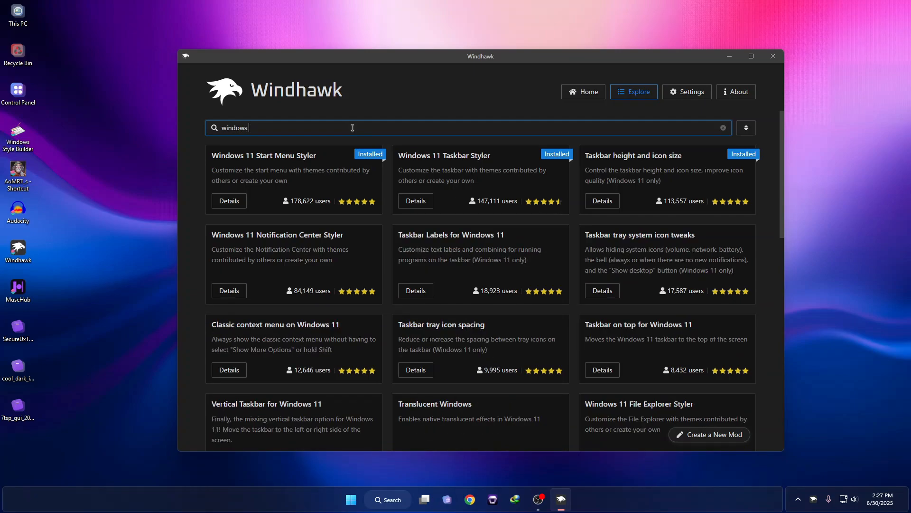
pyautogui.write('exo')
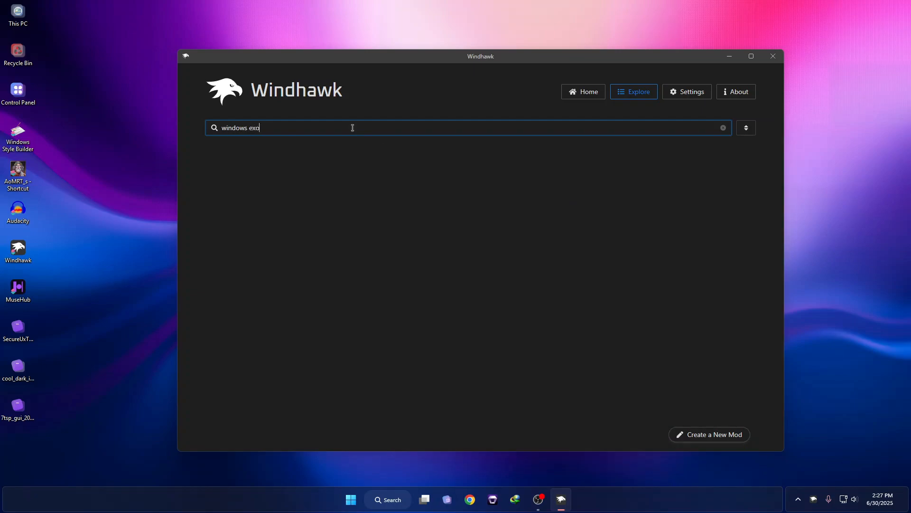
pyautogui.press('BackSpace')
pyautogui.press('BackSpace')
pyautogui.press('BackSpace')
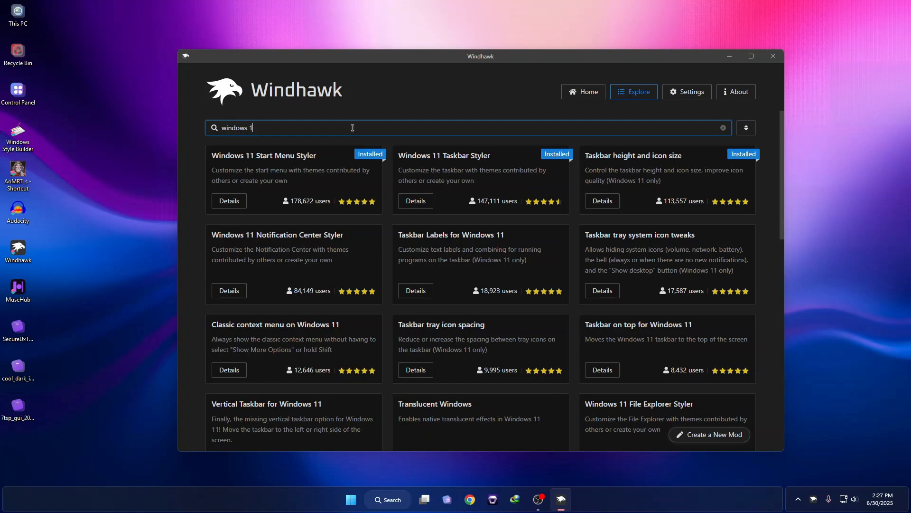
pyautogui.write('11 exp')
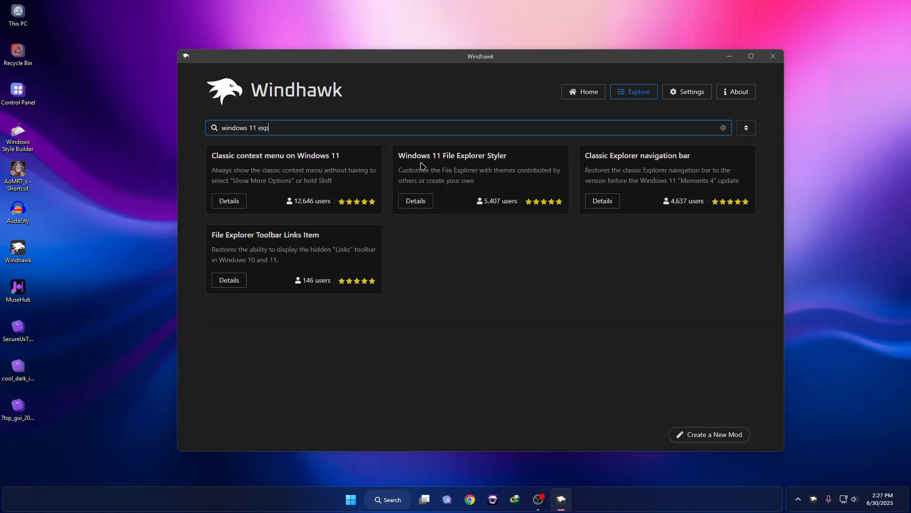
# - Install the Windows 11 File Explorer Styler mod, accepting the risk warning
pyautogui.click(416, 200)
pyautogui.click(250, 171)
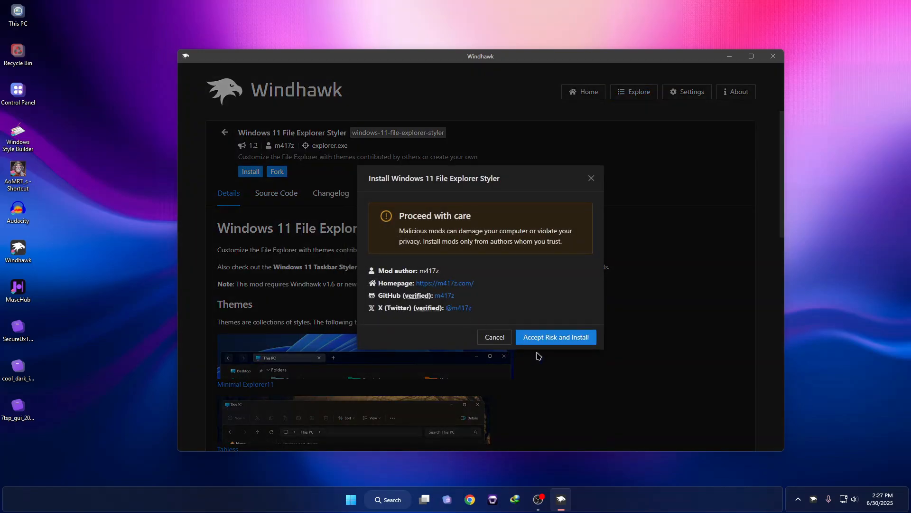
pyautogui.click(546, 338)
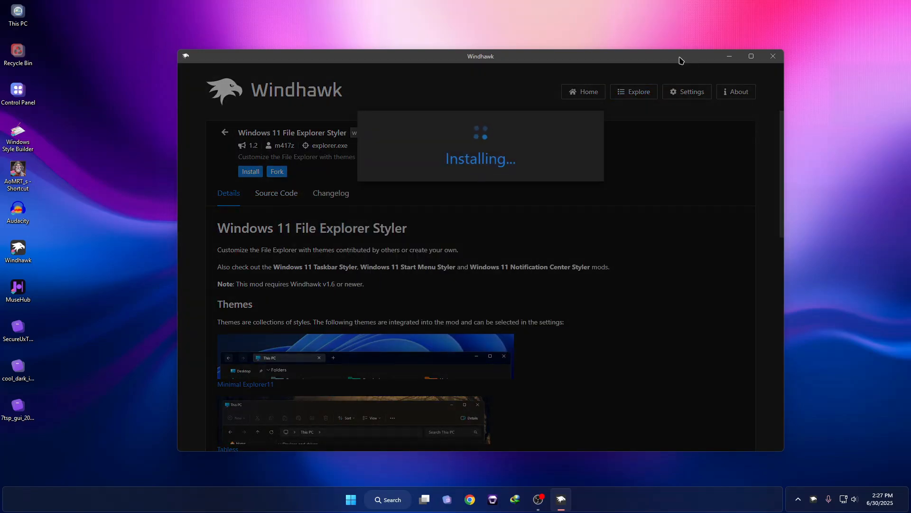
# - Move Windhawk out of the way and open the Explorer Mods text file from EXTRAS > Mods in the Modern Windows Theme folder
pyautogui.moveTo(682, 61); pyautogui.dragTo(662, 297)
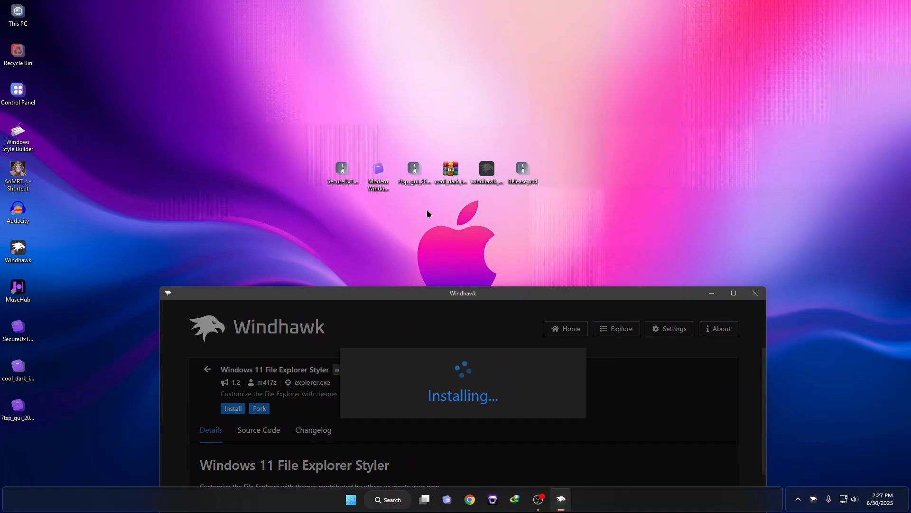
pyautogui.doubleClick(385, 178)
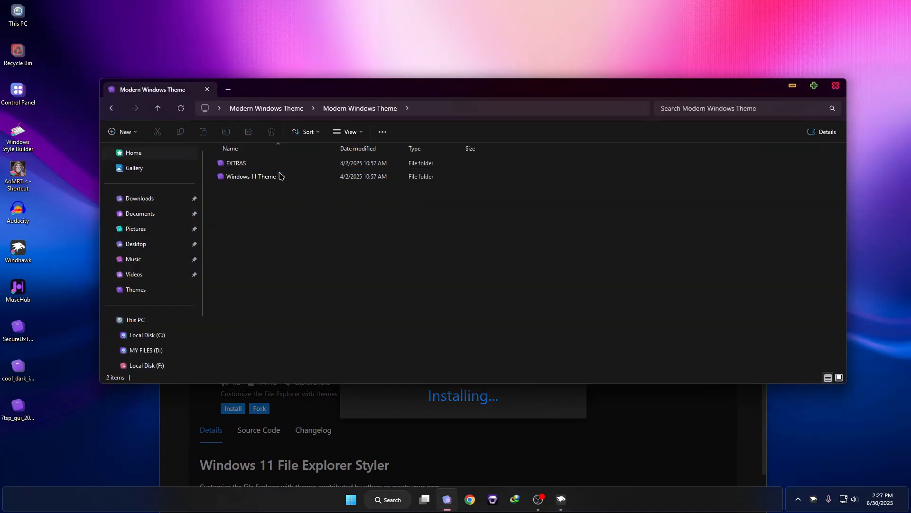
pyautogui.doubleClick(240, 165)
pyautogui.doubleClick(242, 164)
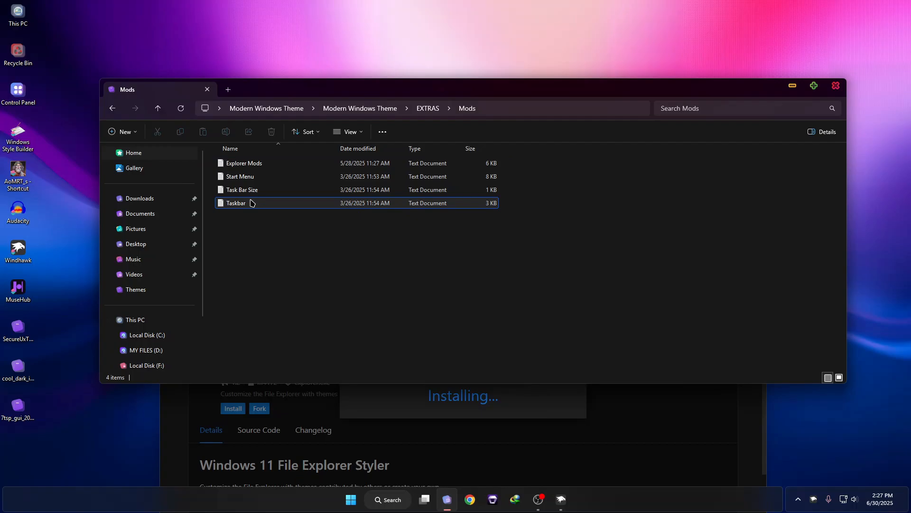
pyautogui.click(254, 164)
pyautogui.doubleClick(251, 164)
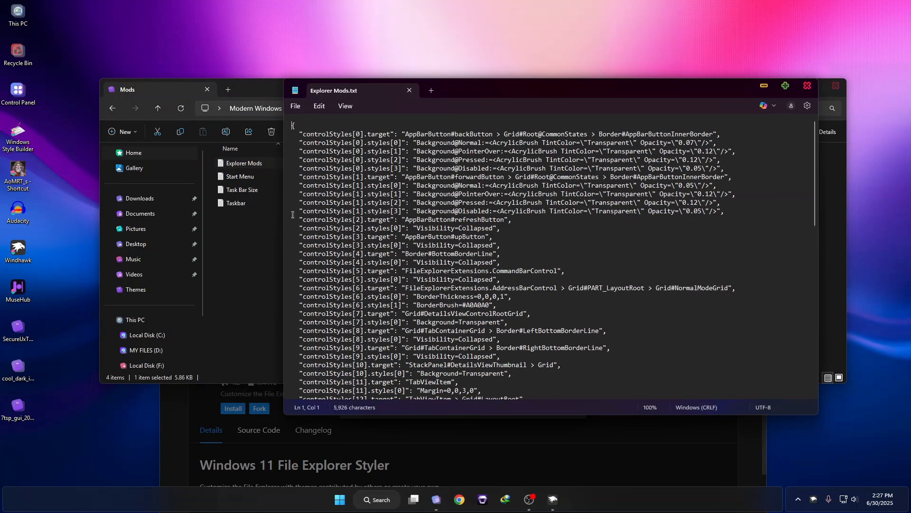
# - Copy the entire contents of Explorer Mods.txt, and close the file and the Mods folder to return to Windhawk
pyautogui.moveTo(292, 125); pyautogui.dragTo(568, 483)
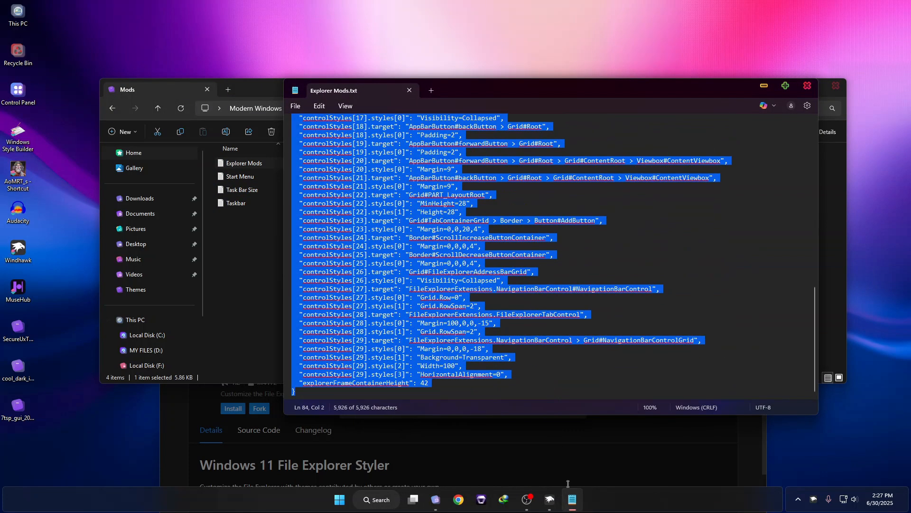
pyautogui.rightClick(388, 185)
pyautogui.click(418, 221)
pyautogui.click(808, 88)
pyautogui.click(836, 85)
pyautogui.moveTo(466, 296); pyautogui.dragTo(448, 101)
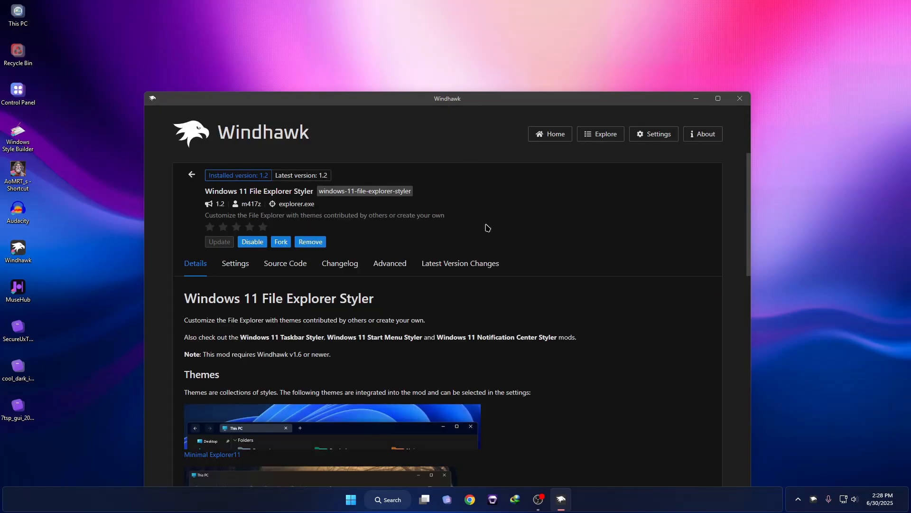
# - Replace the File Explorer Styler's mod settings with the copied text, save them, and check the styling in a This PC window
pyautogui.click(388, 274)
pyautogui.scroll(-3, 293, 380)
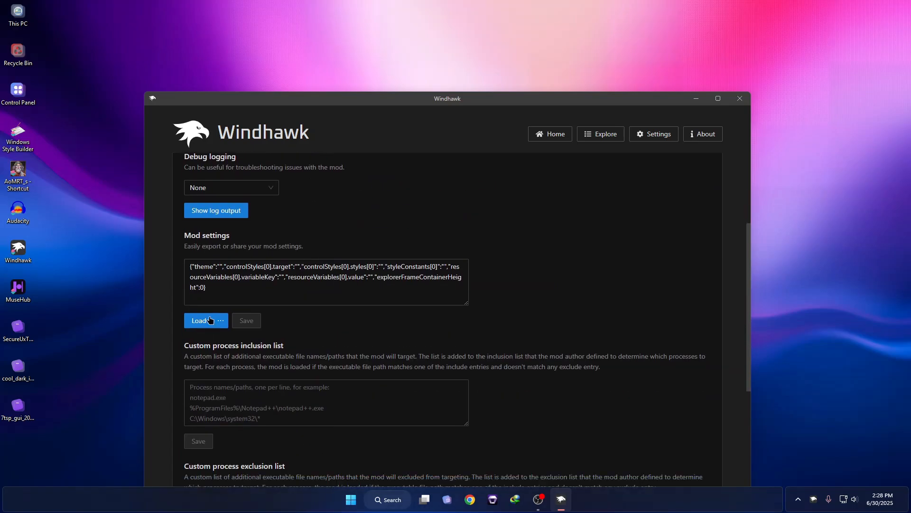
pyautogui.moveTo(213, 292); pyautogui.dragTo(223, 259)
pyautogui.rightClick(260, 277)
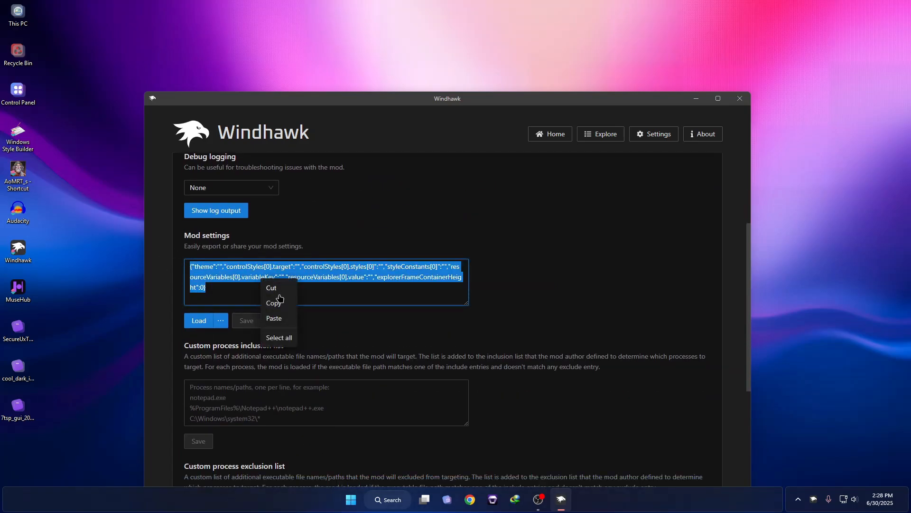
pyautogui.click(277, 320)
pyautogui.click(249, 324)
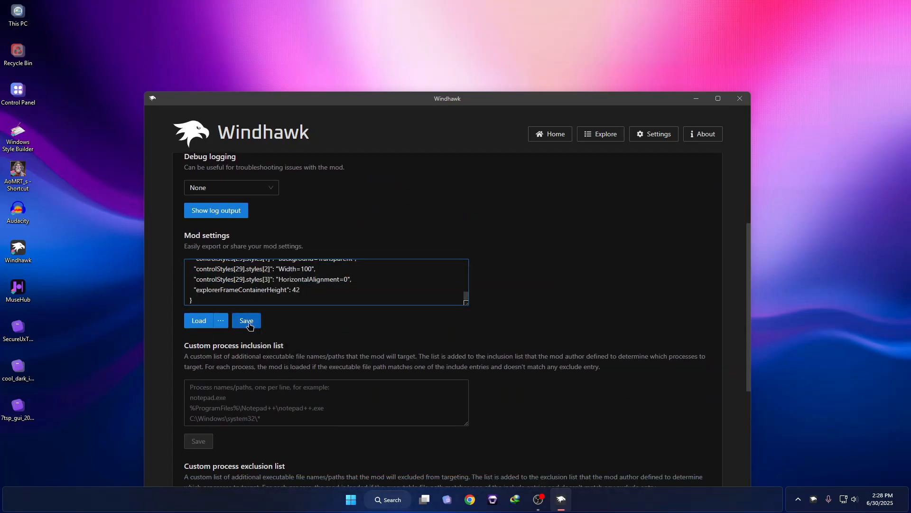
pyautogui.doubleClick(18, 13)
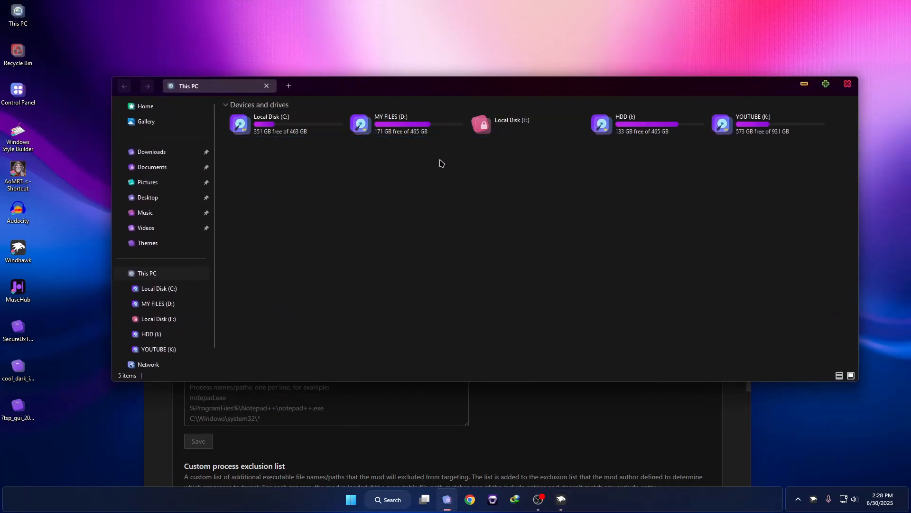
pyautogui.click(848, 84)
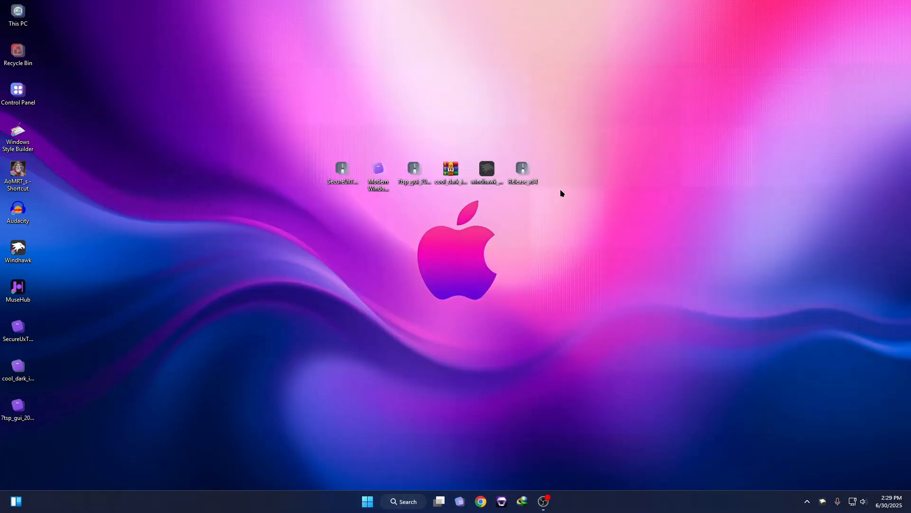
# - Extract the Release_x64 archive to its own folder on the desktop
pyautogui.rightClick(525, 171)
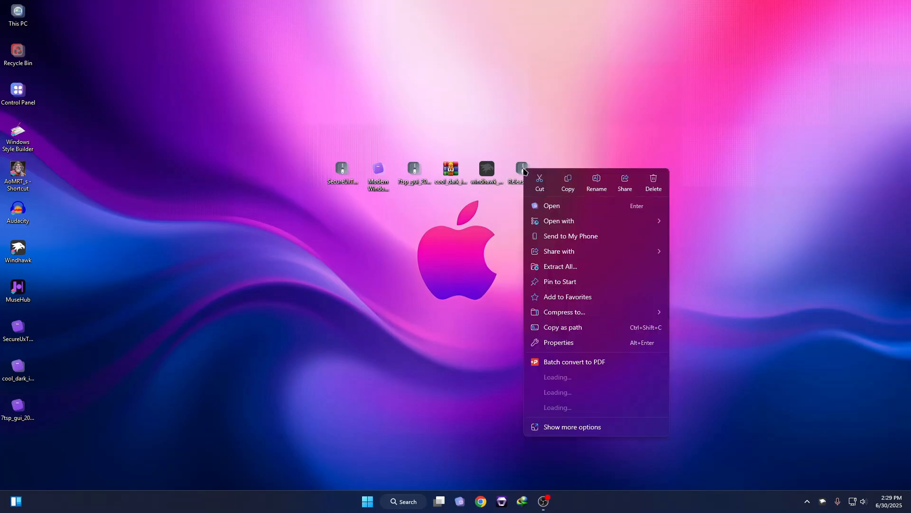
pyautogui.moveTo(559, 394)
pyautogui.click(741, 409)
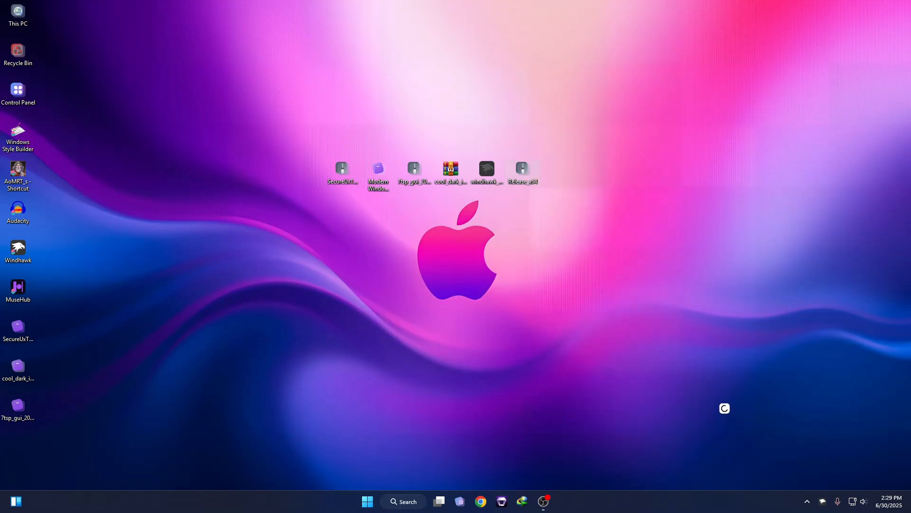
pyautogui.click(480, 353)
# - Copy the extracted Release_x64 folder from the desktop to the root of Local Disk (C:)
pyautogui.rightClick(25, 452)
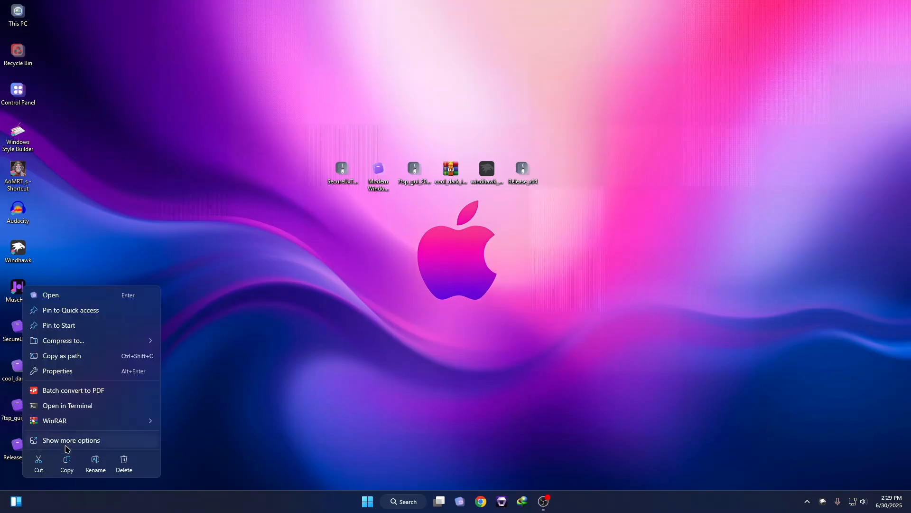
pyautogui.click(67, 470)
pyautogui.doubleClick(18, 15)
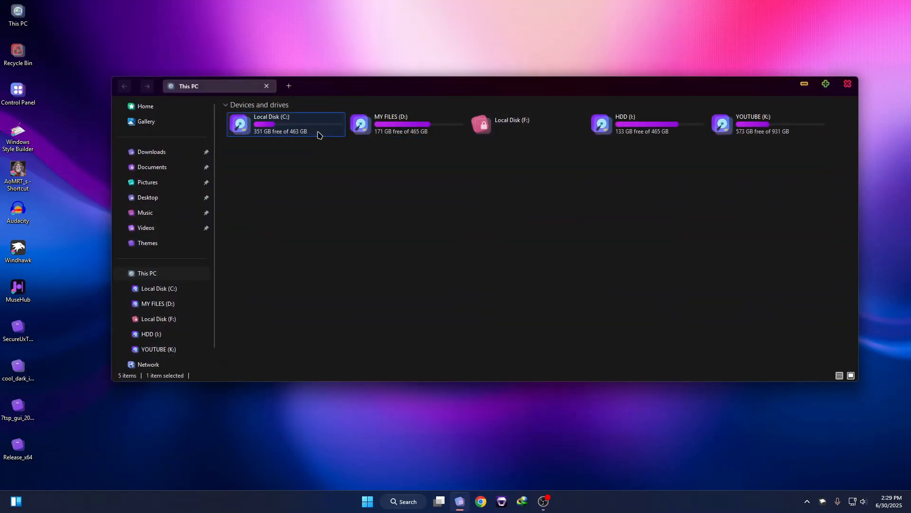
pyautogui.doubleClick(316, 134)
pyautogui.rightClick(507, 225)
pyautogui.click(522, 237)
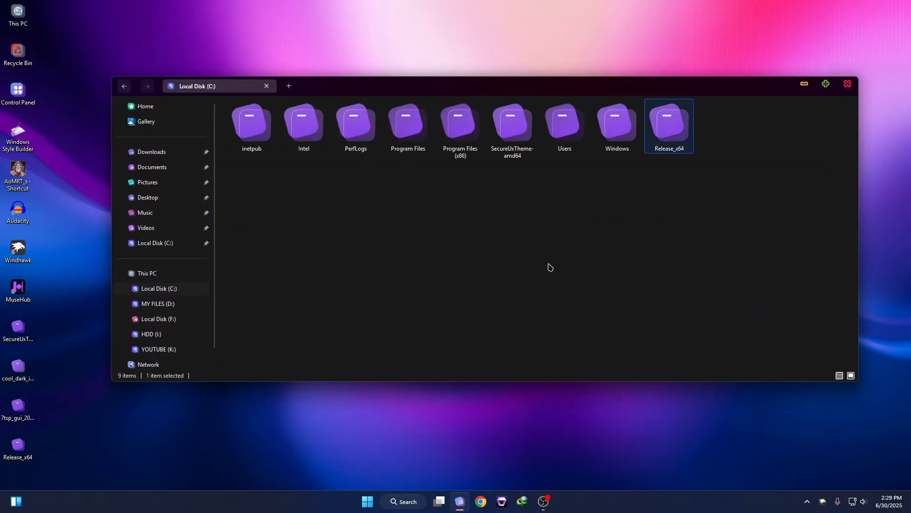
# - Set showLine to false in the config file in C:\Release_x64\Release, save it, and close the file and folder
pyautogui.doubleClick(670, 128)
pyautogui.doubleClick(256, 117)
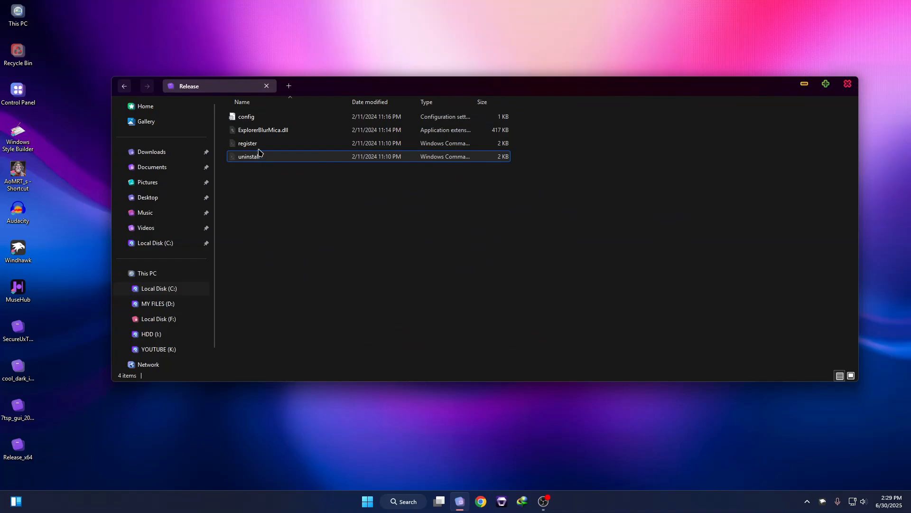
pyautogui.doubleClick(247, 118)
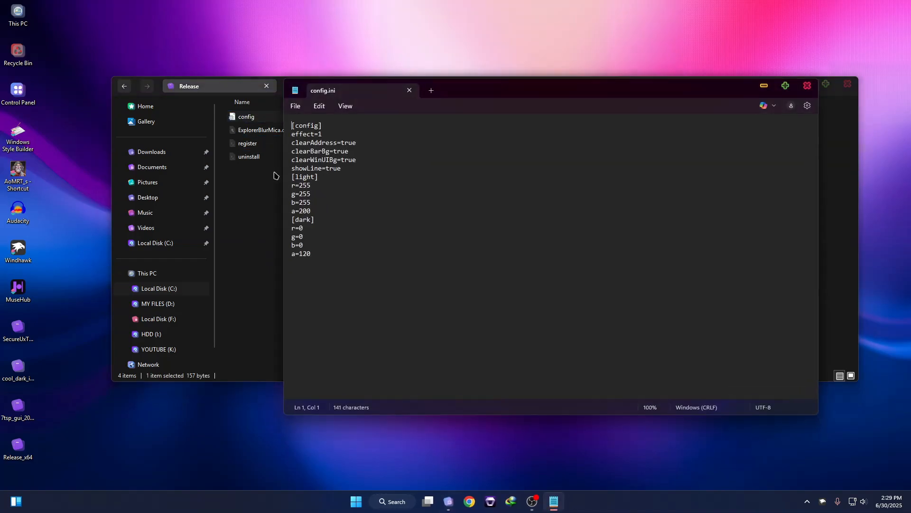
pyautogui.doubleClick(336, 169)
pyautogui.write('fals')
pyautogui.moveTo(299, 255); pyautogui.dragTo(315, 256)
pyautogui.click(295, 106)
pyautogui.click(311, 185)
pyautogui.click(807, 85)
pyautogui.click(848, 84)
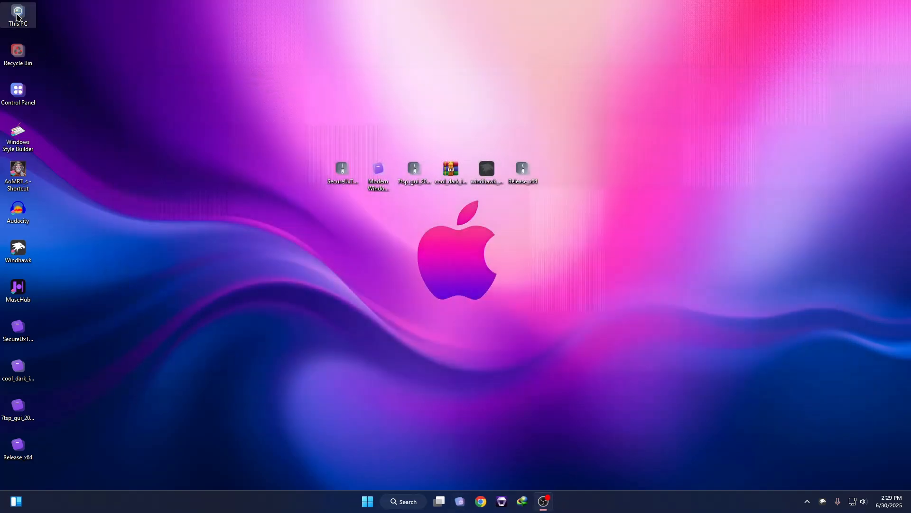
# - Run the register script from C:\Release_x64\Release as administrator and acknowledge the DLL registration
pyautogui.doubleClick(29, 18)
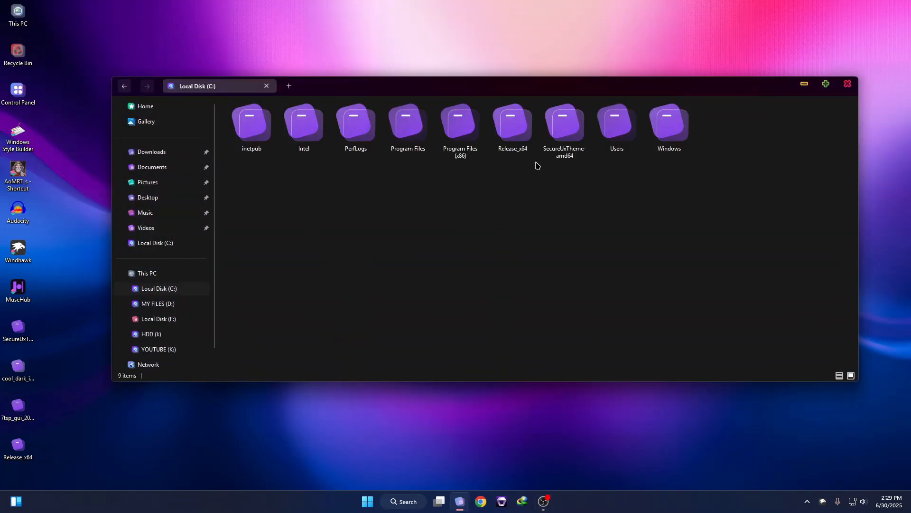
pyautogui.doubleClick(513, 122)
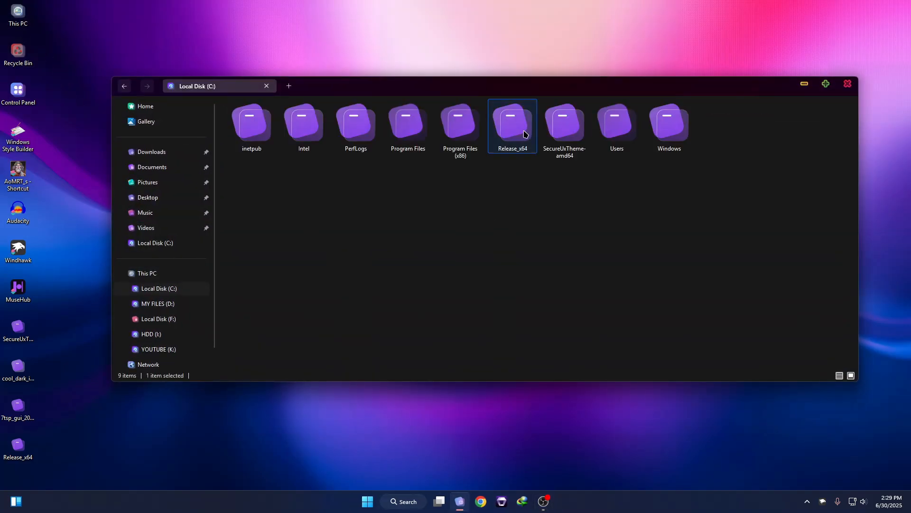
pyautogui.doubleClick(275, 119)
pyautogui.rightClick(242, 143)
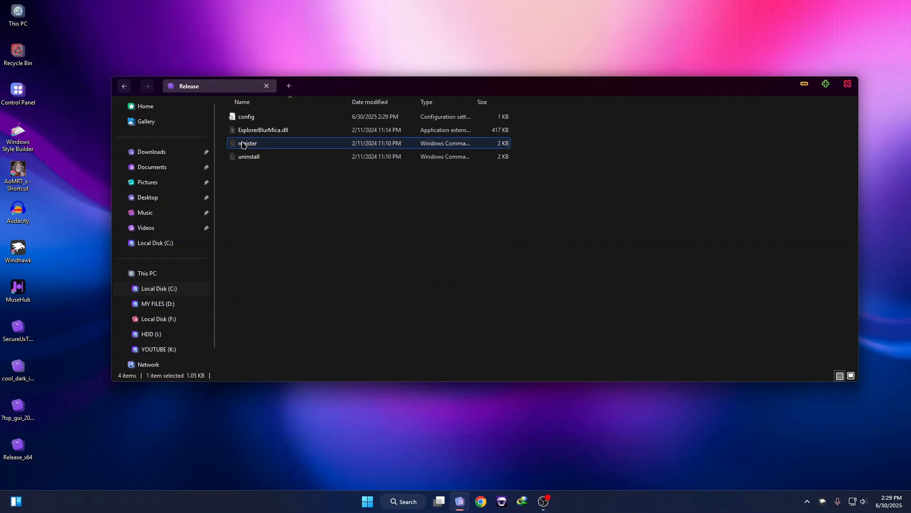
pyautogui.click(295, 227)
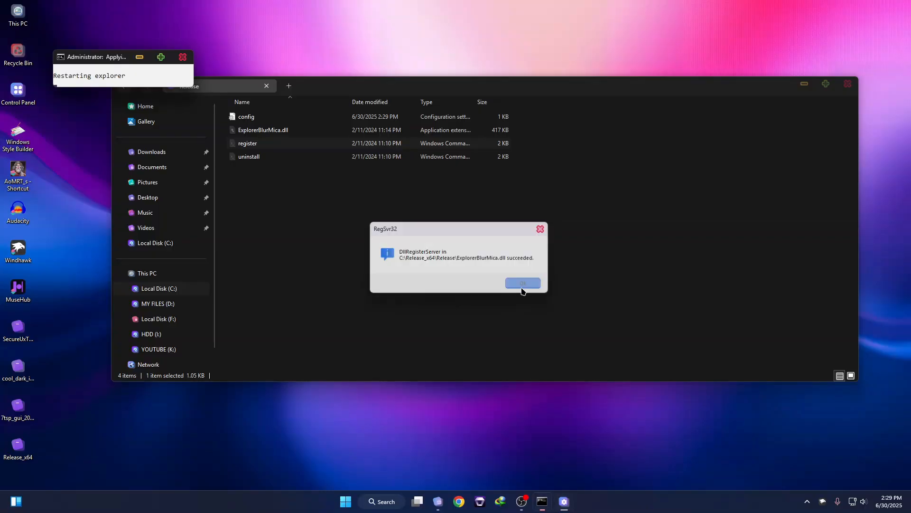
pyautogui.click(522, 286)
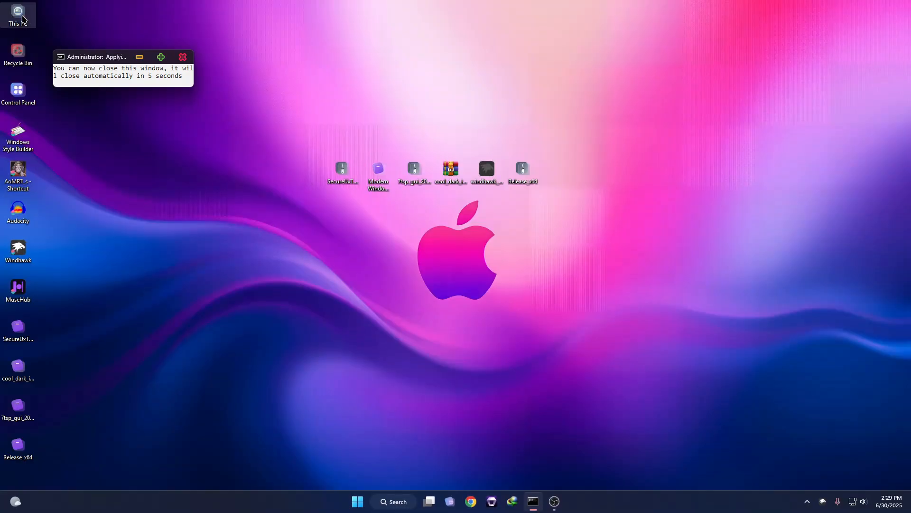
# - Check the File Explorer blur effect in a This PC window, close it, and view the Start menu
pyautogui.doubleClick(30, 16)
pyautogui.moveTo(415, 85)
pyautogui.mouseDown()
pyautogui.moveTo(384, 72)
pyautogui.moveTo(416, 79)
pyautogui.mouseUp()
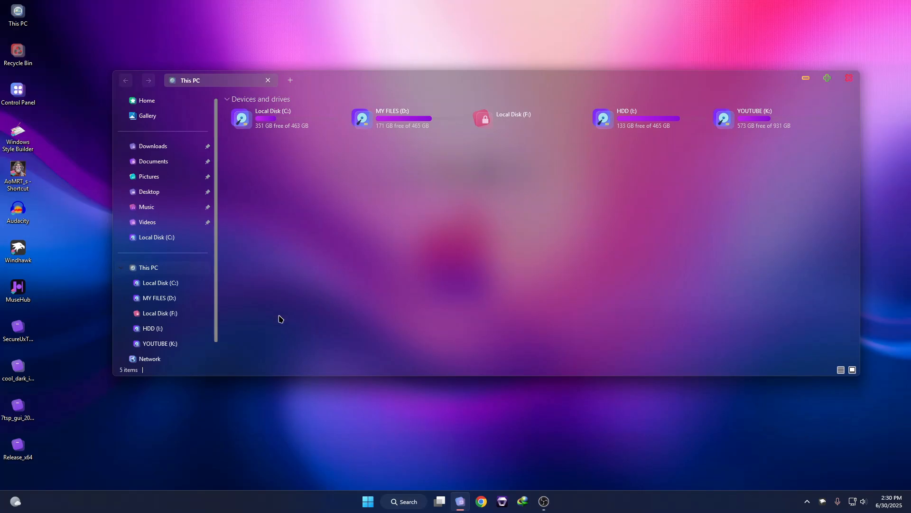
pyautogui.click(849, 77)
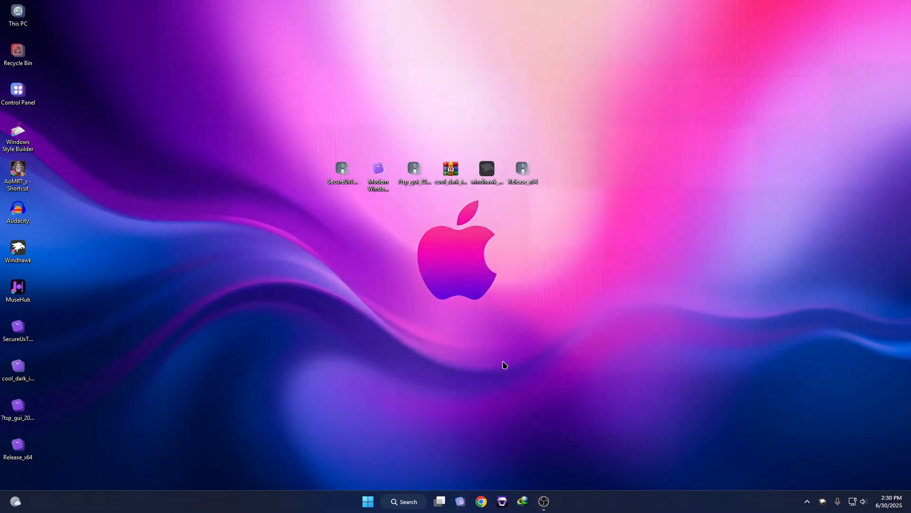
pyautogui.click(367, 501)
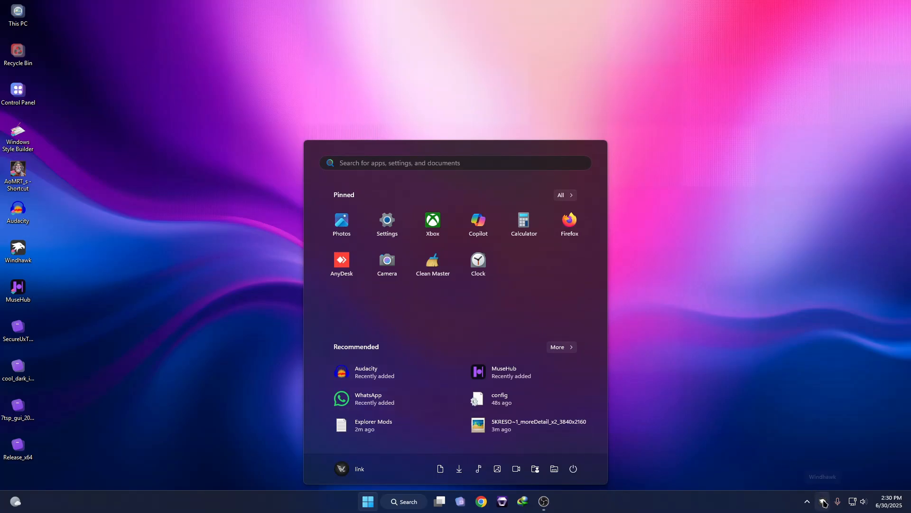
# - Open Windhawk and install the Taskbar height and icon size mod, accepting the risk warning
pyautogui.click(823, 502)
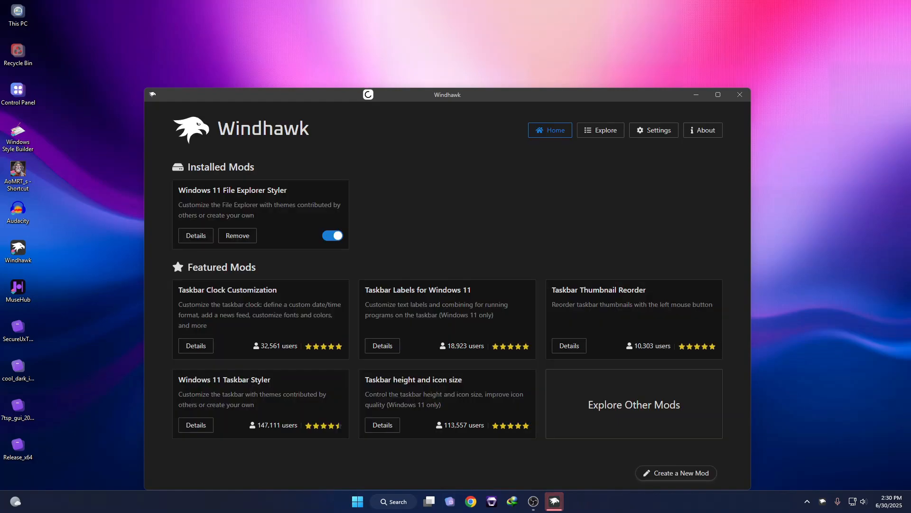
pyautogui.moveTo(375, 96); pyautogui.dragTo(356, 43)
pyautogui.click(581, 79)
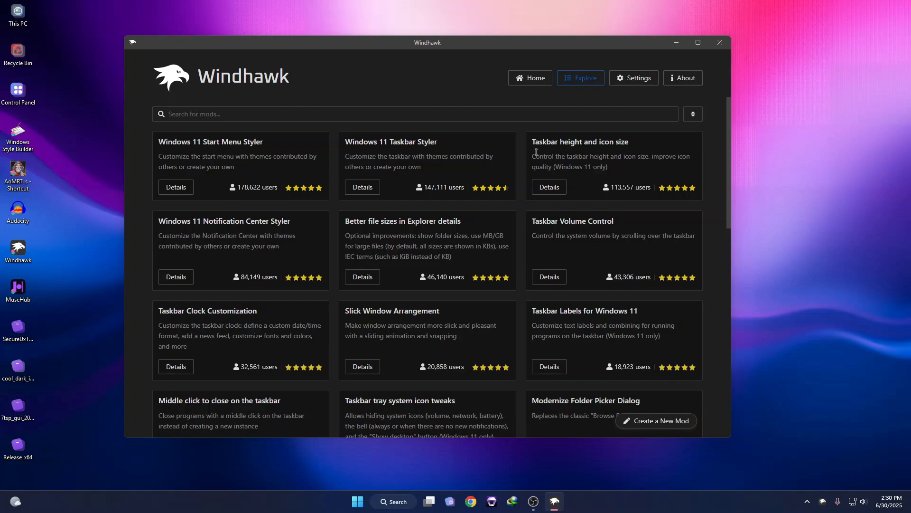
pyautogui.click(547, 188)
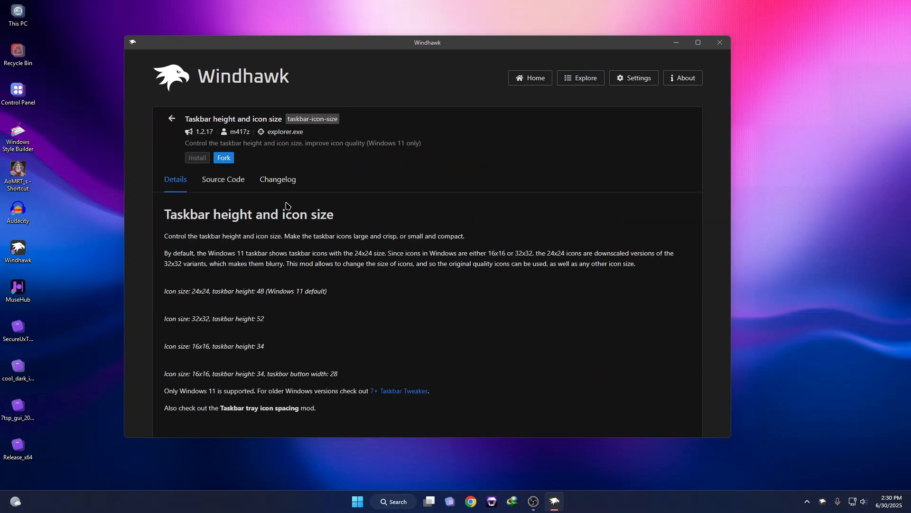
pyautogui.click(195, 158)
pyautogui.click(501, 327)
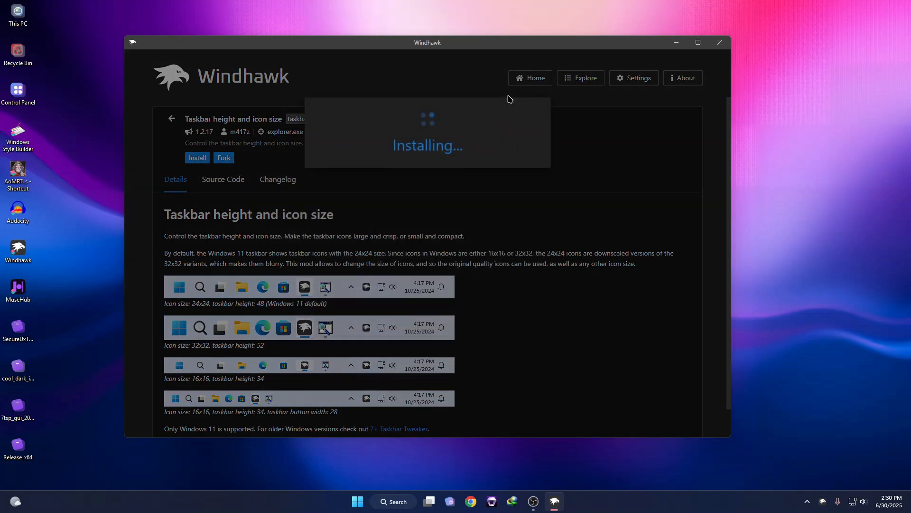
# - Move Windhawk out of the way and open the Task Bar Size text file from EXTRAS > Mods in the Modern Windows Theme folder
pyautogui.moveTo(513, 47); pyautogui.dragTo(522, 265)
pyautogui.doubleClick(378, 175)
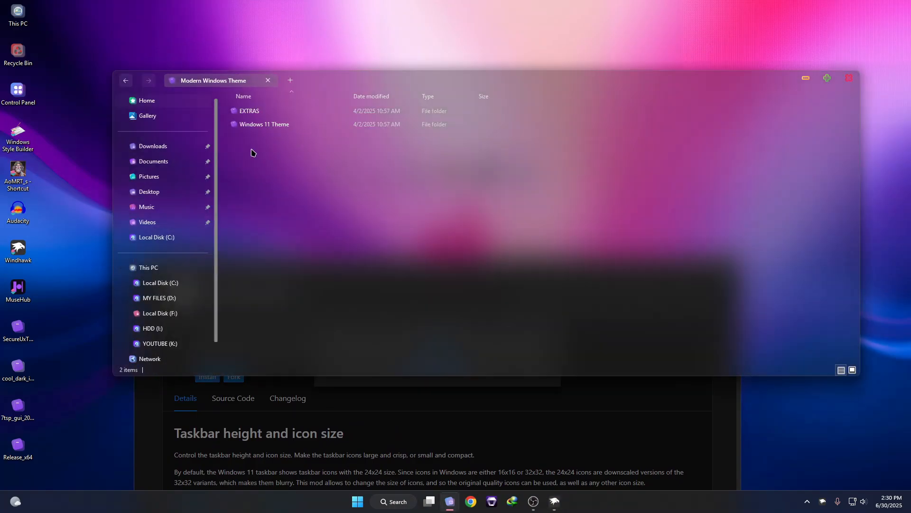
pyautogui.doubleClick(255, 112)
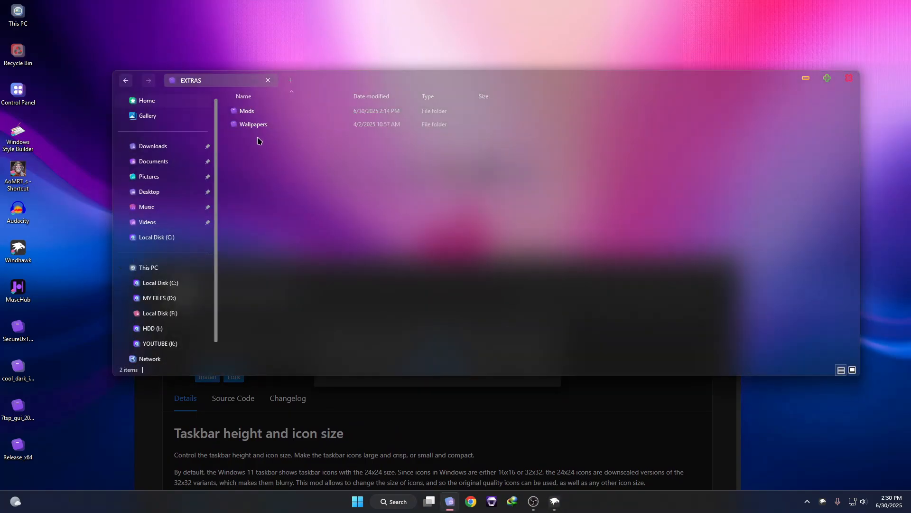
pyautogui.doubleClick(249, 111)
pyautogui.doubleClick(259, 138)
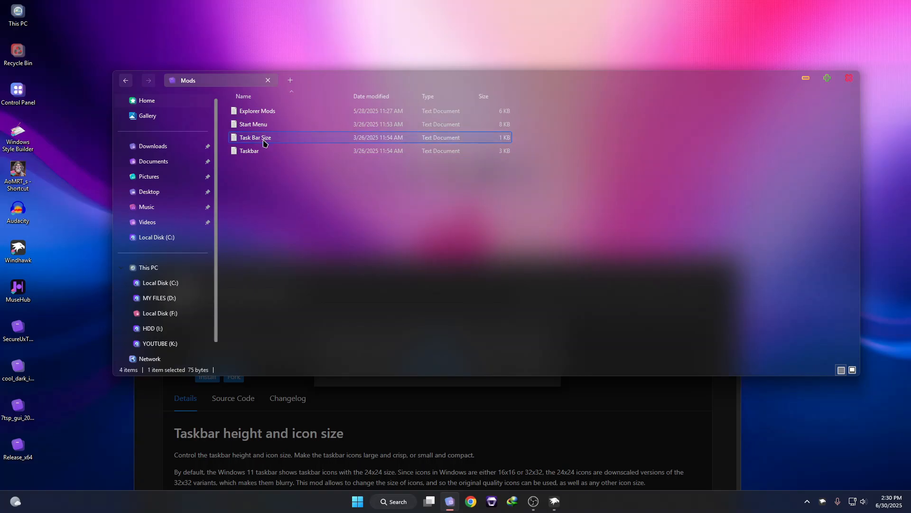
# - Copy the entire contents of Task Bar Size.txt, and close the file and the Mods folder
pyautogui.hotkey('ctrl', 'a')
pyautogui.rightClick(385, 148)
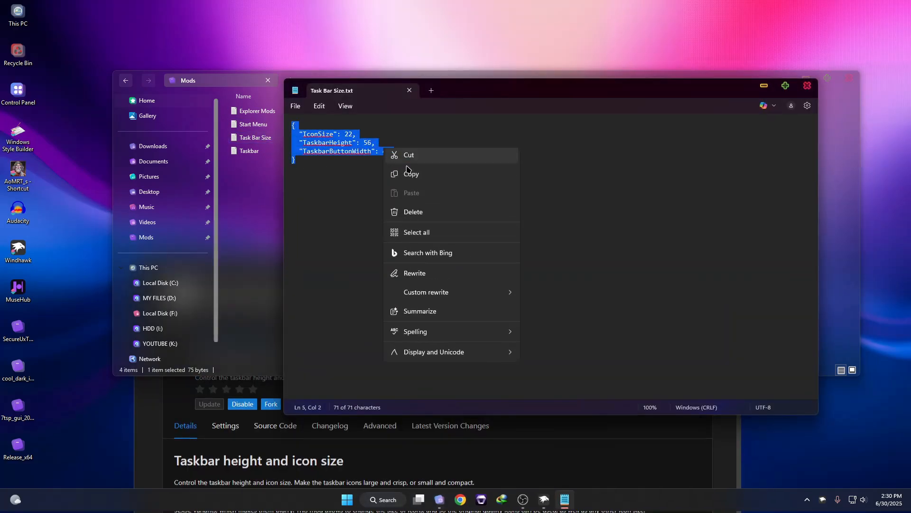
pyautogui.click(409, 197)
pyautogui.click(808, 86)
pyautogui.click(850, 78)
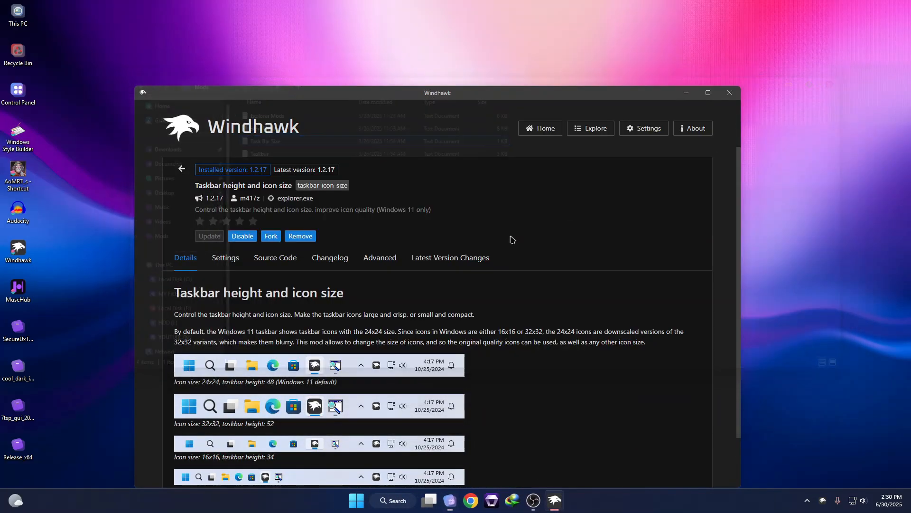
# - Replace the taskbar size mod's settings with the copied IconSize 22, TaskbarHeight 56 and TaskbarButtonWidth 48, and save them
pyautogui.click(380, 258)
pyautogui.moveTo(452, 93); pyautogui.dragTo(443, 46)
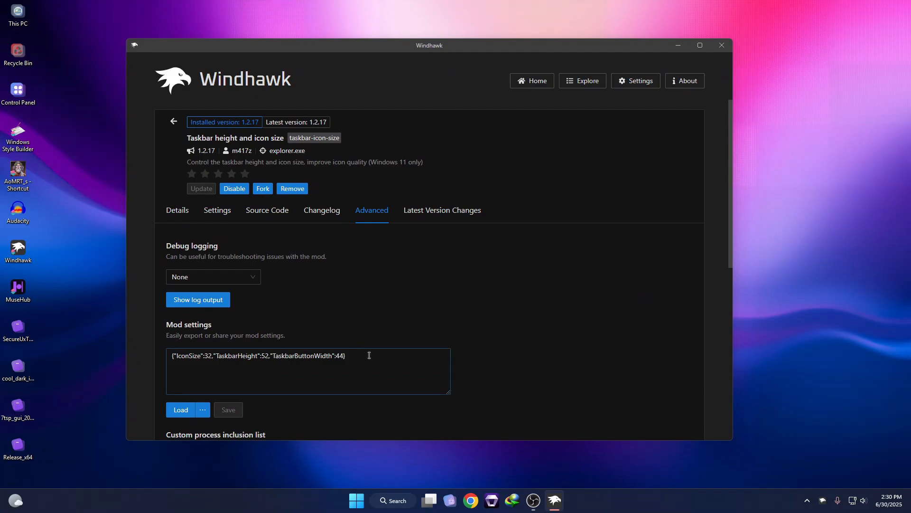
pyautogui.moveTo(369, 355); pyautogui.dragTo(93, 352)
pyautogui.rightClick(231, 374)
pyautogui.click(236, 398)
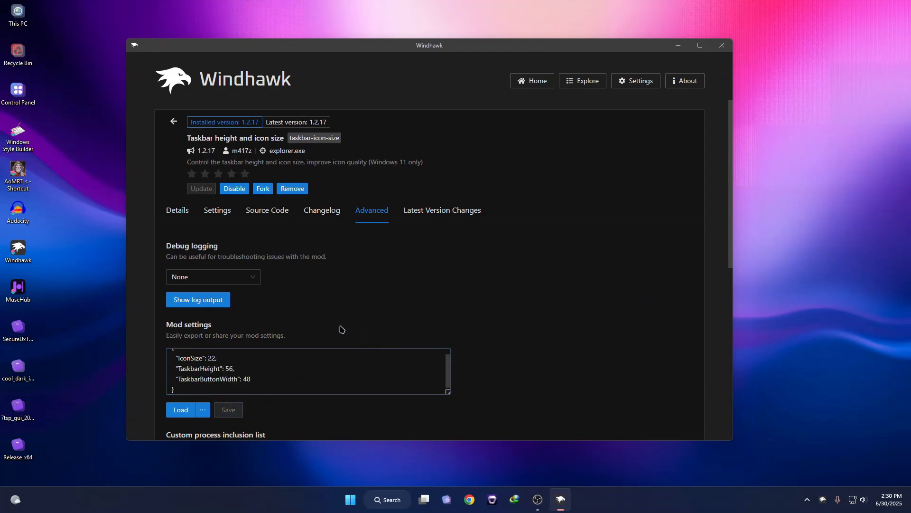
# - Return to the mod list and install the Windows 11 Taskbar Styler mod, accepting the risk warning
pyautogui.click(169, 121)
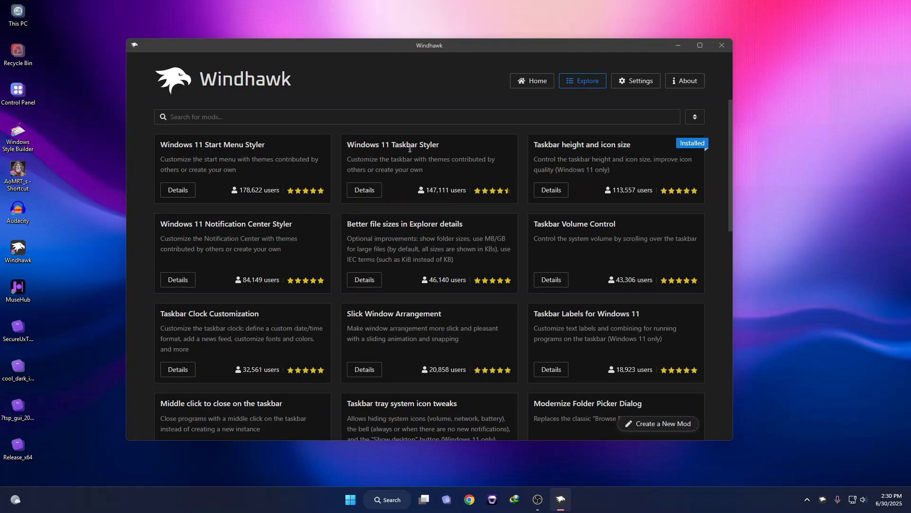
pyautogui.click(363, 191)
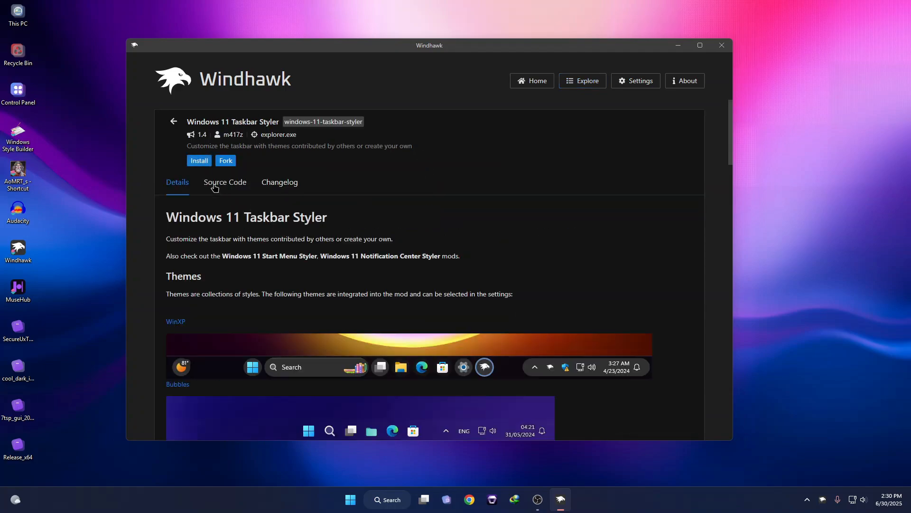
pyautogui.click(200, 162)
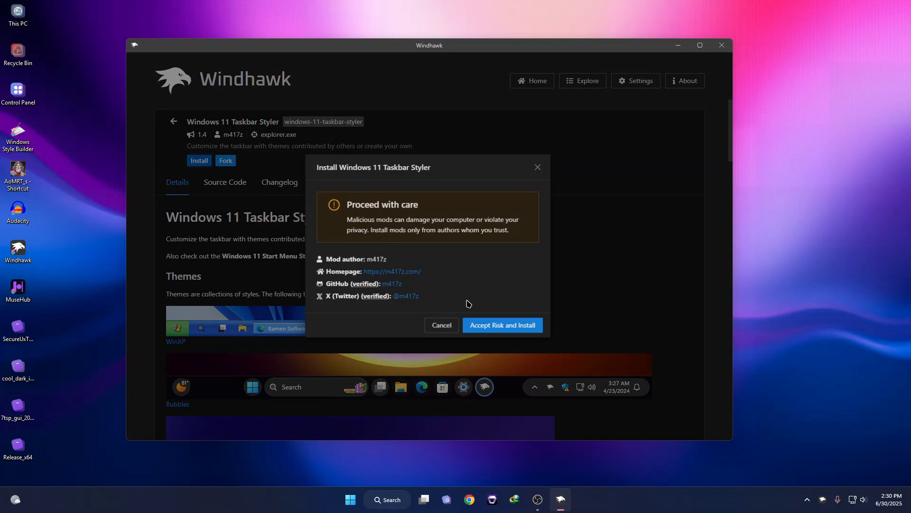
pyautogui.click(531, 332)
# - Move Windhawk out of the way and open the Taskbar text file from EXTRAS > Mods in the Modern Windows Theme folder
pyautogui.moveTo(613, 55); pyautogui.dragTo(590, 267)
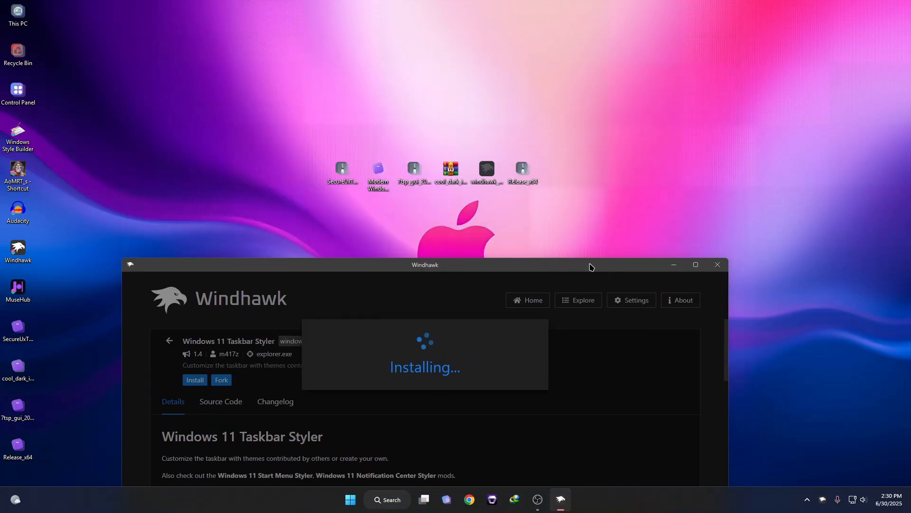
pyautogui.doubleClick(379, 171)
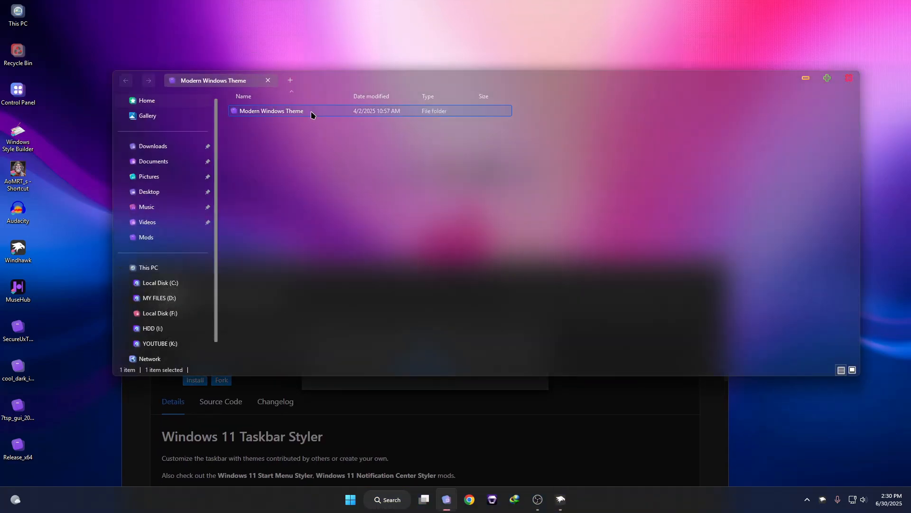
pyautogui.doubleClick(251, 112)
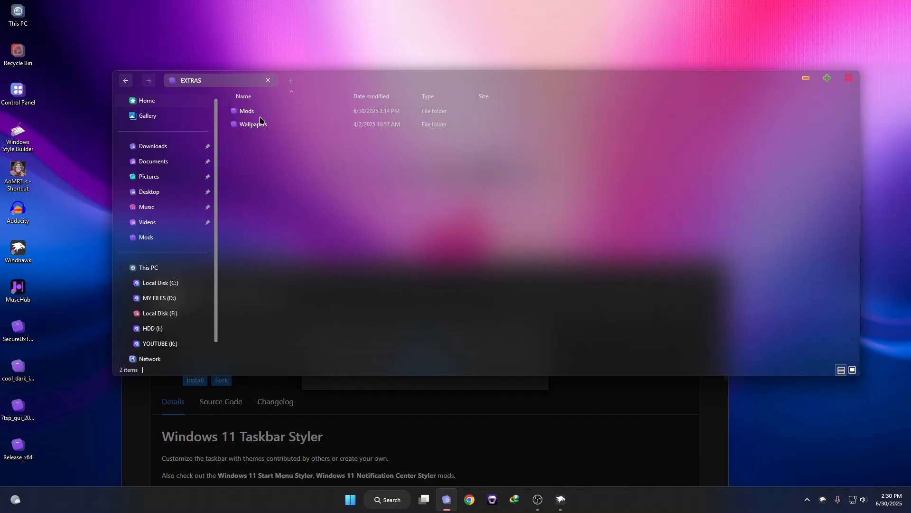
pyautogui.doubleClick(263, 111)
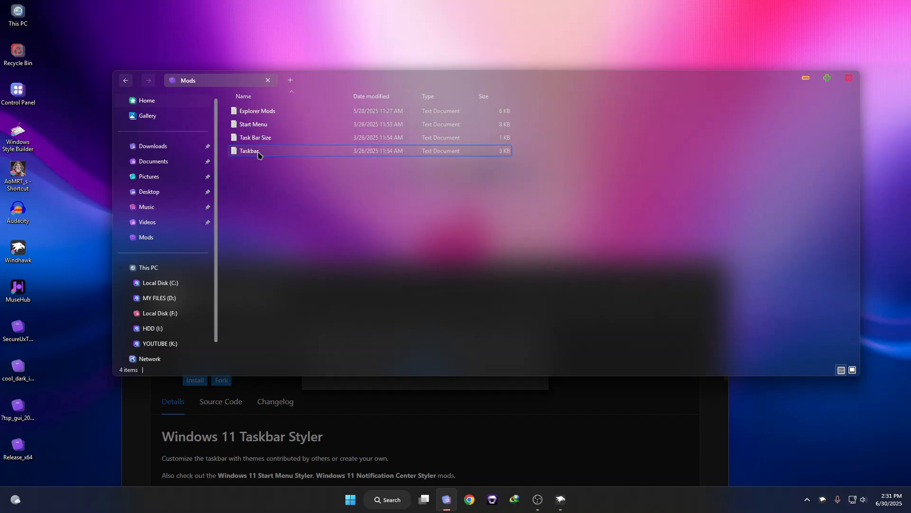
pyautogui.doubleClick(250, 151)
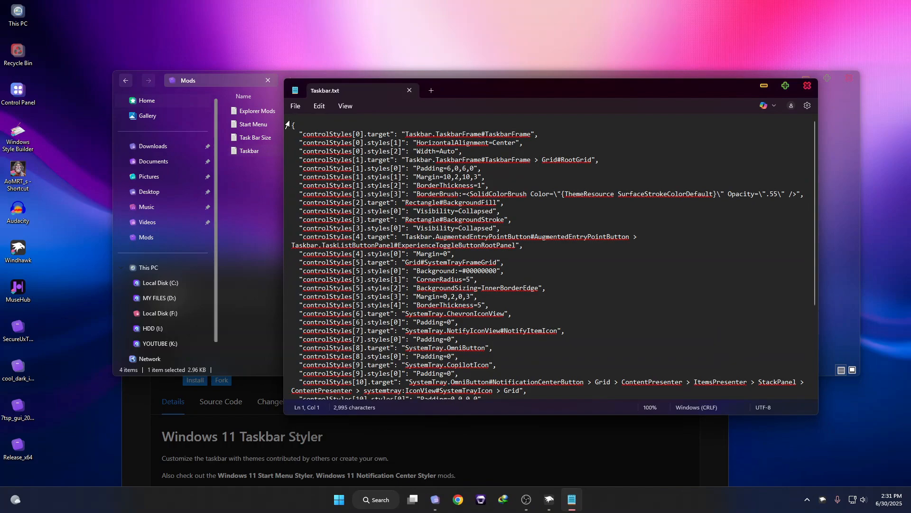
# - Copy the entire contents of Taskbar.txt, and close the file and the Mods folder
pyautogui.hotkey('ctrl', 'a')
pyautogui.rightClick(394, 185)
pyautogui.click(425, 234)
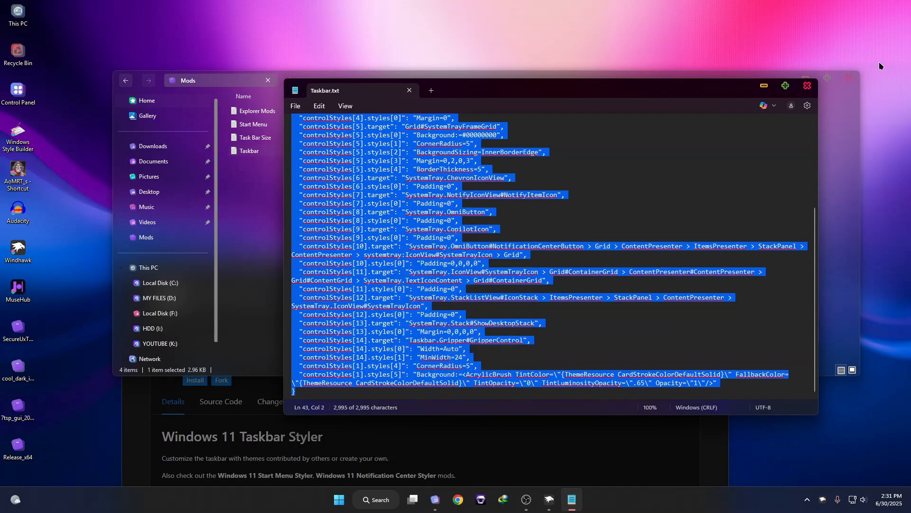
pyautogui.click(808, 85)
pyautogui.click(902, 5)
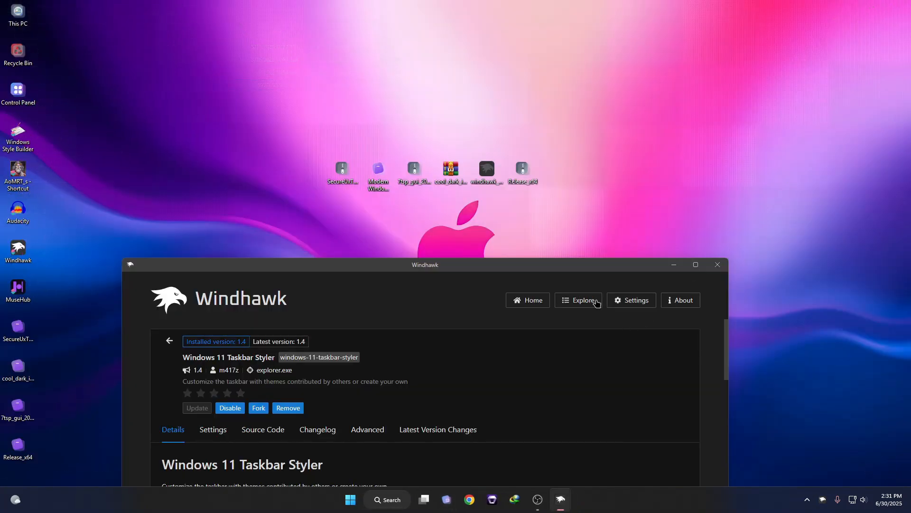
# - Replace the Windows 11 Taskbar Styler's advanced mod settings with the copied Taskbar.txt contents and save them
pyautogui.moveTo(564, 267); pyautogui.dragTo(558, 132)
pyautogui.click(357, 296)
pyautogui.moveTo(472, 131); pyautogui.dragTo(496, 10)
pyautogui.scroll(-2, 350, 348)
pyautogui.tripleClick(391, 240)
pyautogui.rightClick(236, 232)
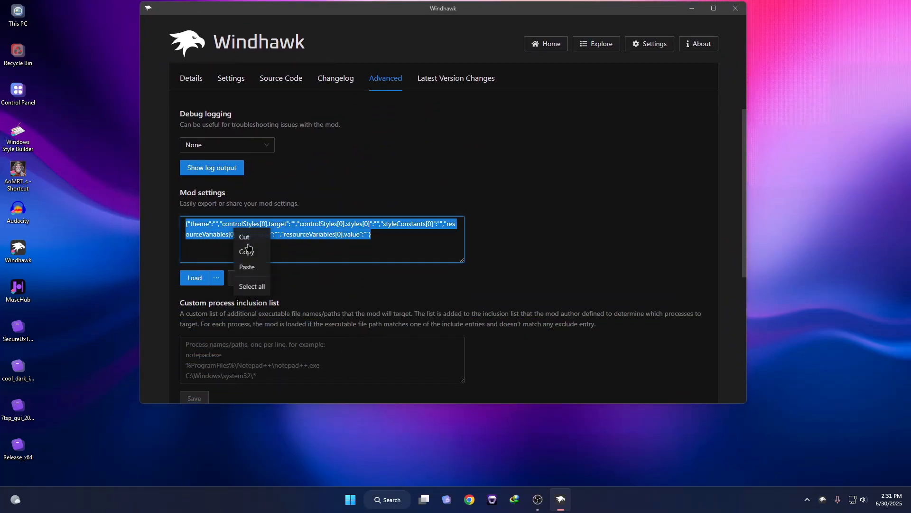
pyautogui.click(247, 266)
pyautogui.click(246, 279)
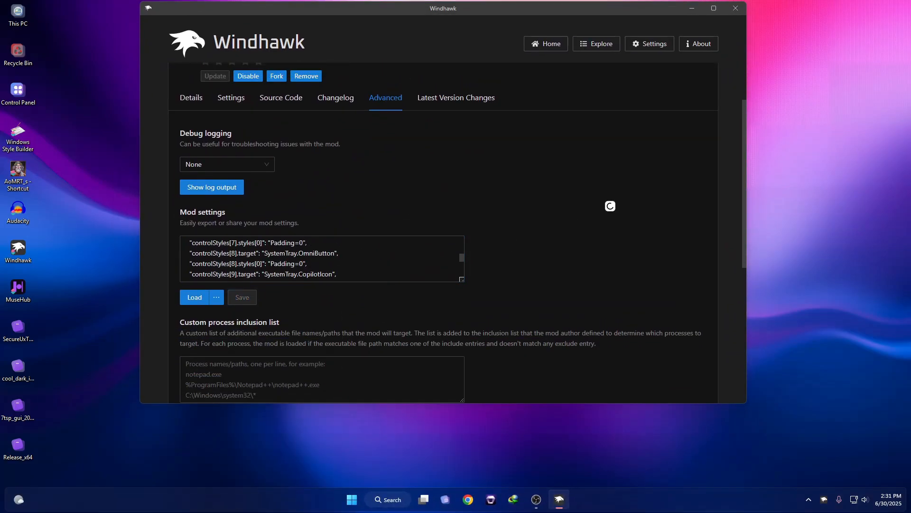
# - Check the current Start menu, and install the Windows 11 Start Menu Styler mod, accepting the risk warning
pyautogui.click(188, 84)
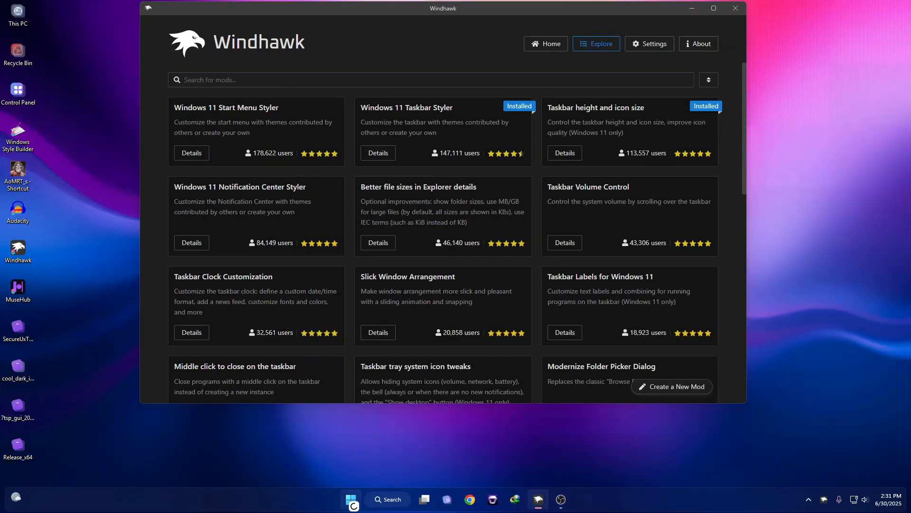
pyautogui.click(351, 500)
pyautogui.click(726, 265)
pyautogui.click(205, 153)
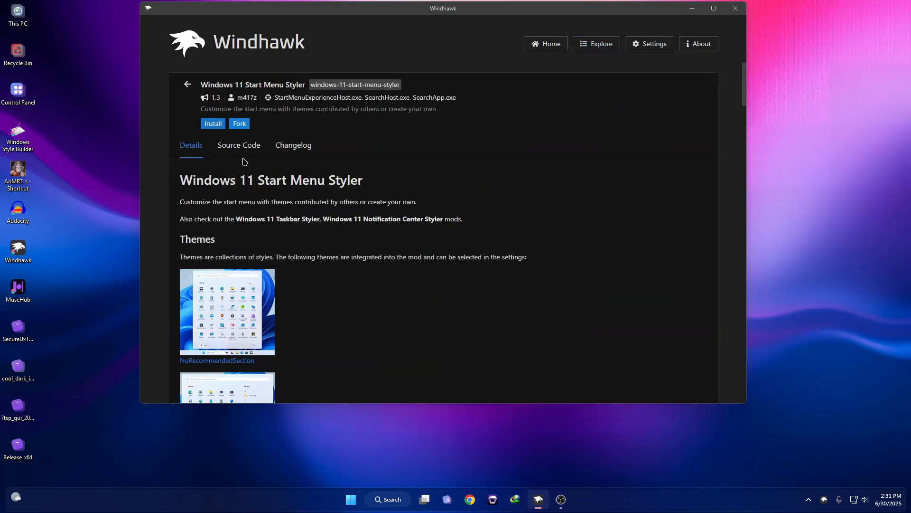
pyautogui.click(213, 124)
pyautogui.click(530, 289)
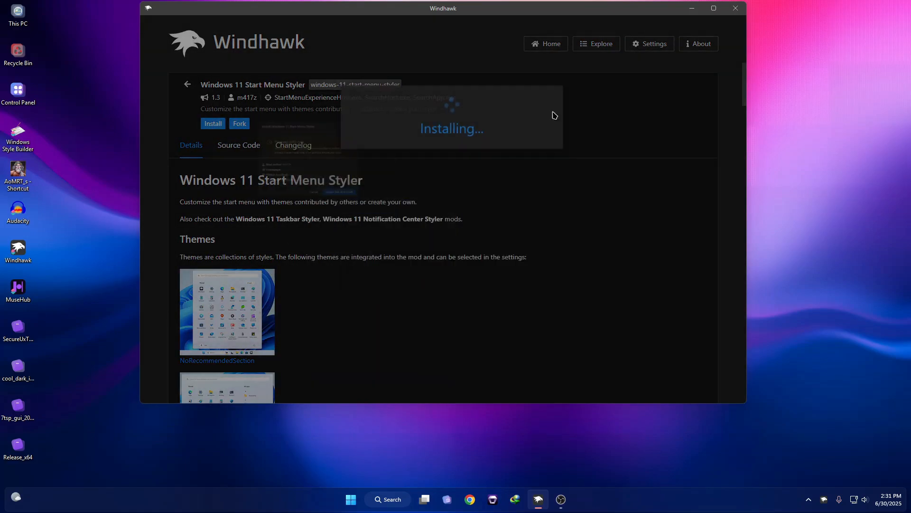
# - Move Windhawk aside and open the Start Menu text file from EXTRAS > Mods in the Modern Windows Theme folder
pyautogui.moveTo(538, 8); pyautogui.dragTo(537, 227)
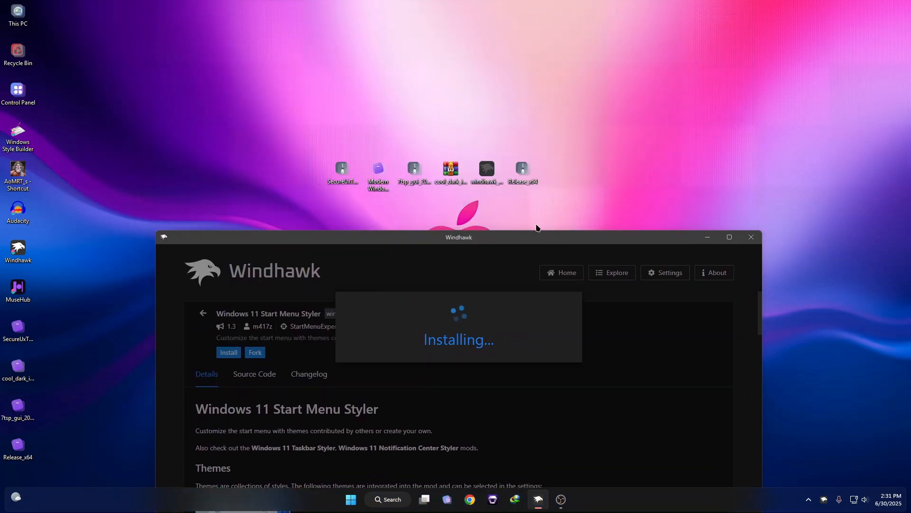
pyautogui.doubleClick(386, 176)
pyautogui.click(169, 37)
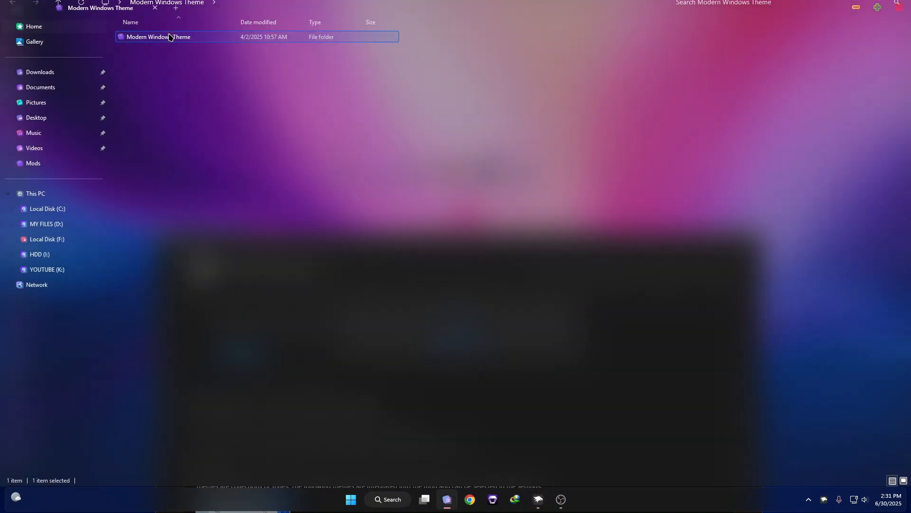
pyautogui.doubleClick(170, 37)
pyautogui.doubleClick(170, 37)
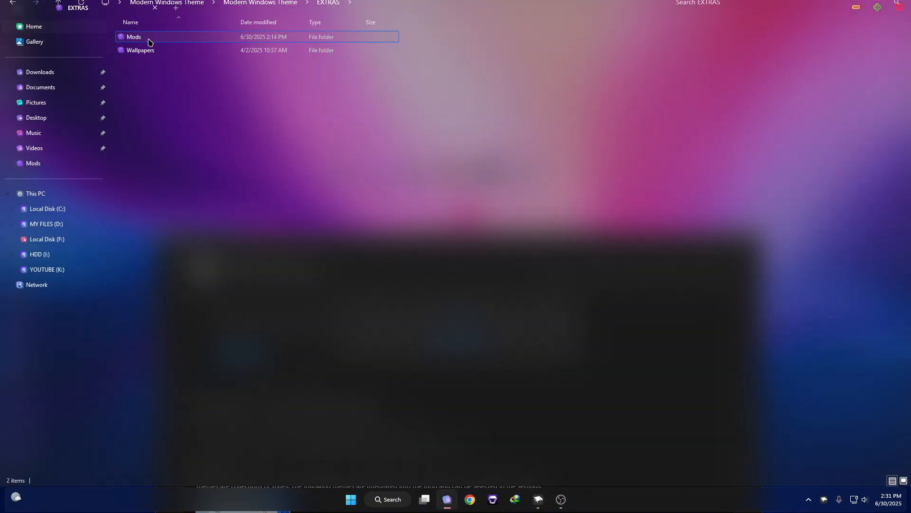
pyautogui.doubleClick(148, 42)
pyautogui.click(155, 40)
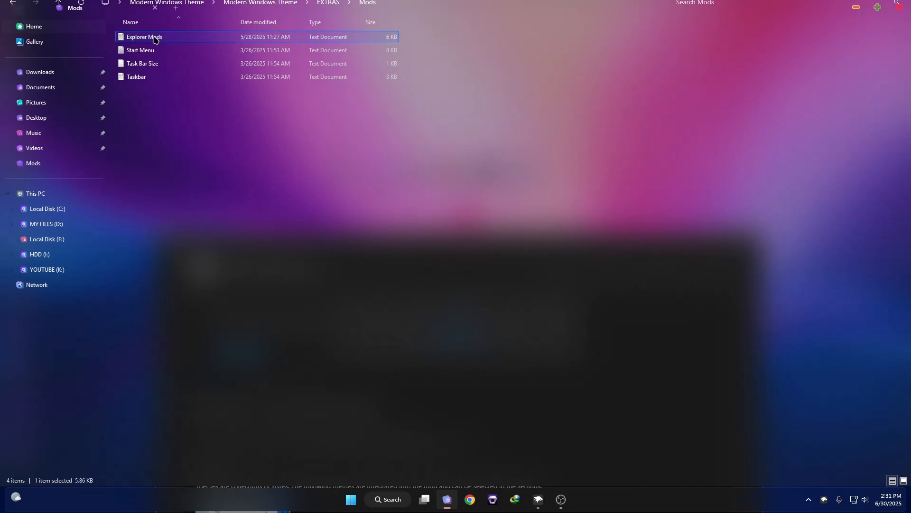
pyautogui.doubleClick(156, 39)
pyautogui.hotkey('alt', 'F4')
pyautogui.click(145, 52)
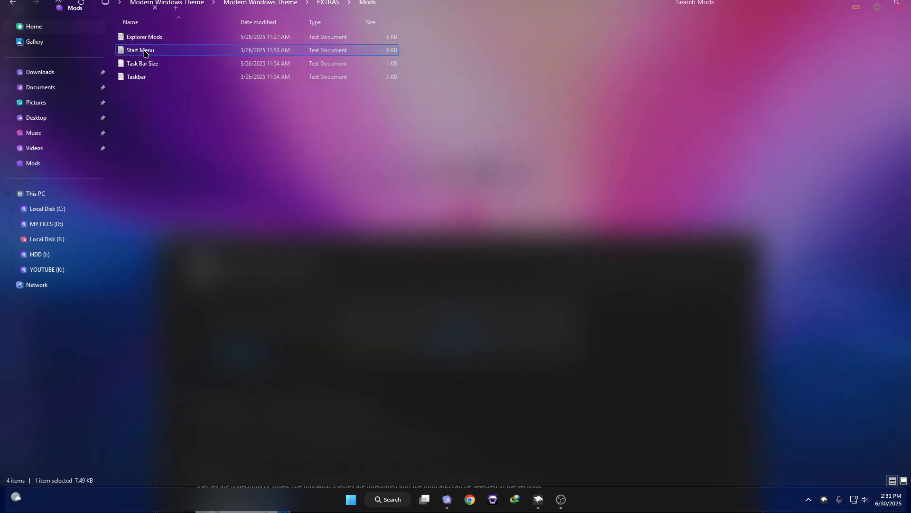
pyautogui.doubleClick(145, 53)
# - Copy the entire contents of Start Menu.txt, and close the file and the Mods folder
pyautogui.moveTo(292, 126); pyautogui.dragTo(639, 496)
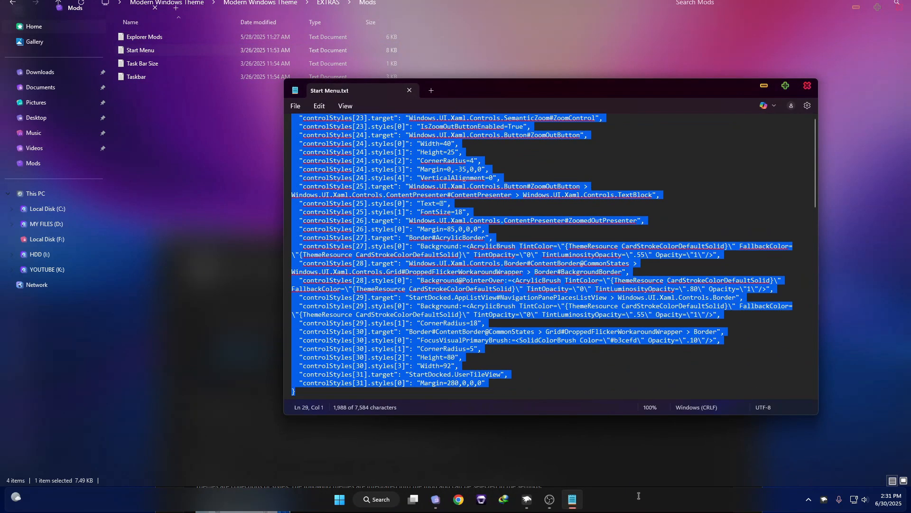
pyautogui.rightClick(382, 206)
pyautogui.click(413, 275)
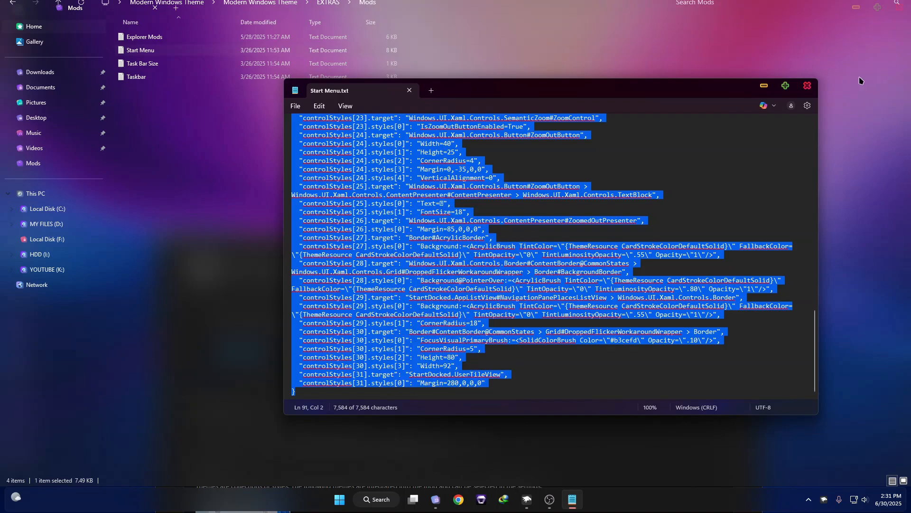
pyautogui.click(808, 86)
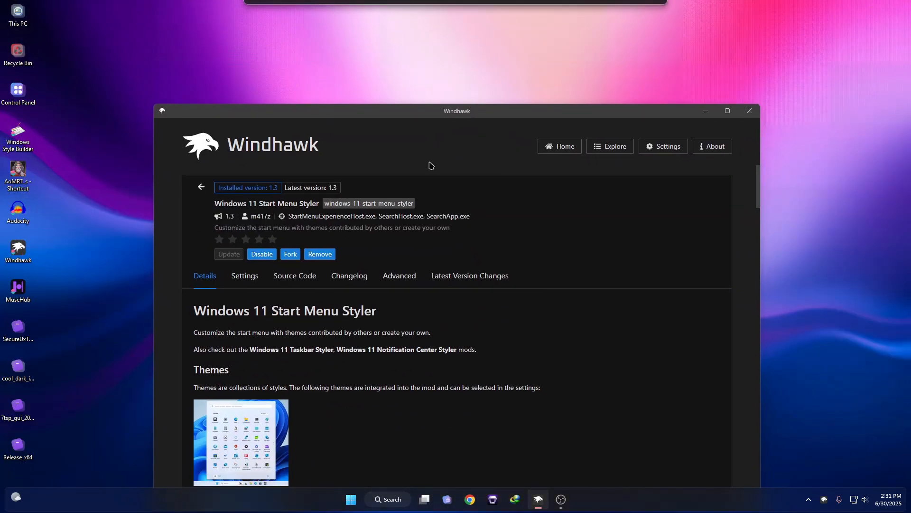
# - Replace the Windows 11 Start Menu Styler's advanced mod settings with the copied Start Menu.txt contents and save them
pyautogui.click(400, 275)
pyautogui.moveTo(457, 116); pyautogui.dragTo(441, 47)
pyautogui.scroll(-2, 417, 374)
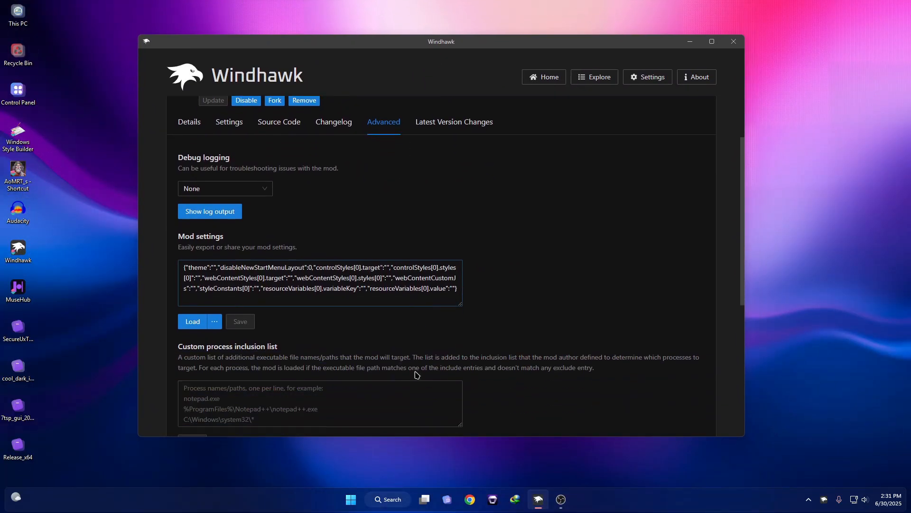
pyautogui.scroll(-1, 417, 374)
pyautogui.moveTo(458, 279); pyautogui.dragTo(81, 248)
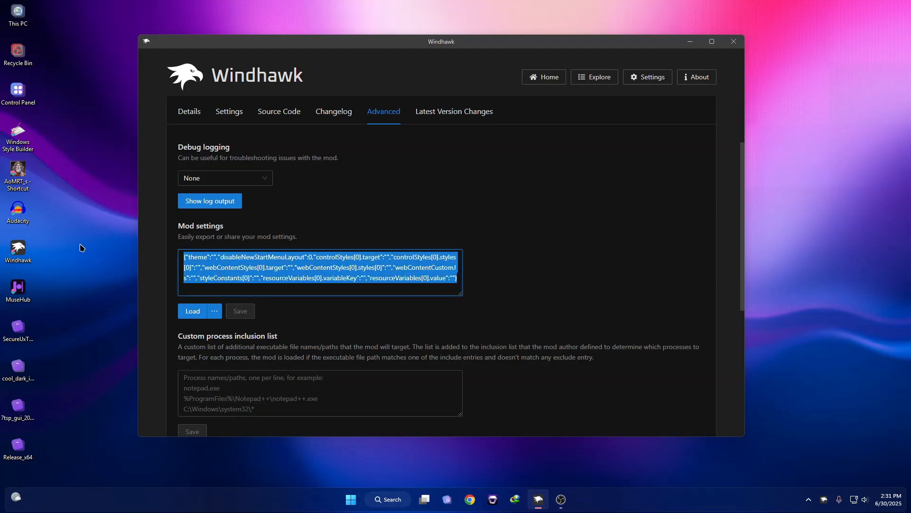
pyautogui.rightClick(255, 262)
pyautogui.click(268, 302)
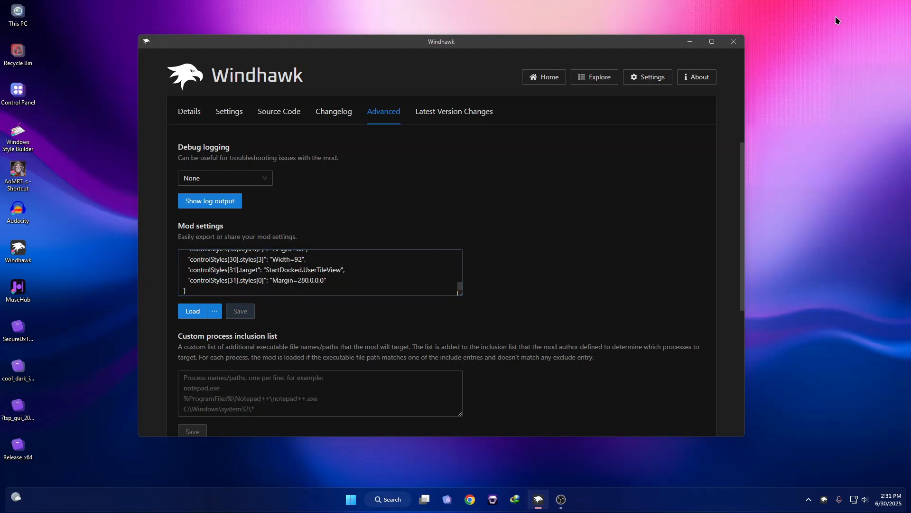
# - Close Windhawk and open the Start menu to check its new styling
pyautogui.click(734, 41)
pyautogui.click(362, 499)
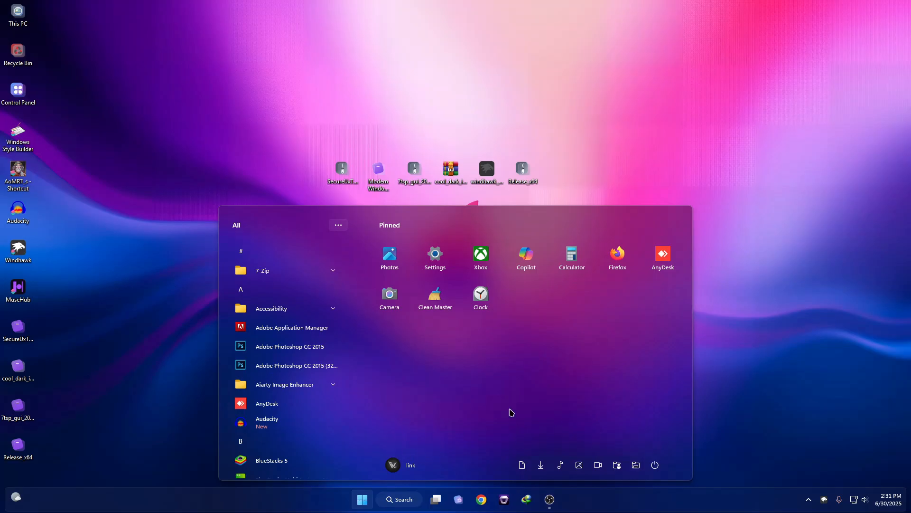
pyautogui.click(45, 28)
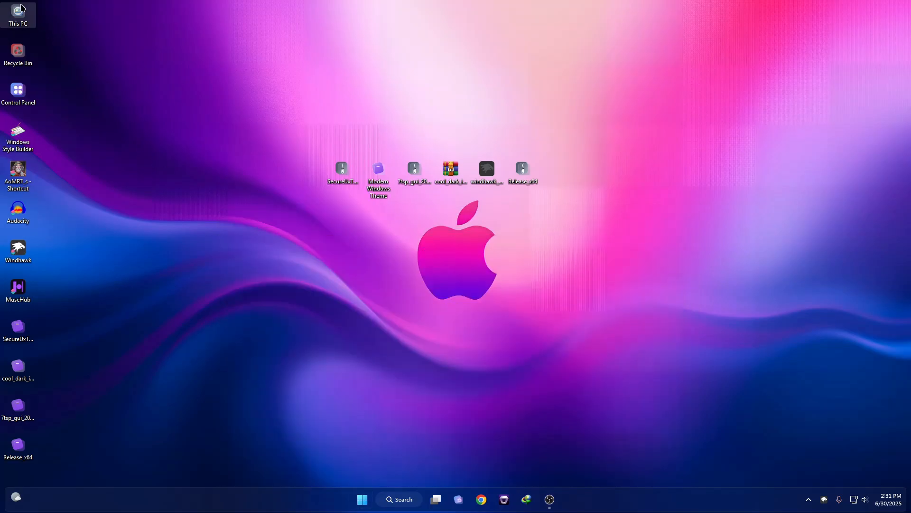
# - Open This PC, and reload the Windows 11 File Explorer Styler mod in Windhawk by switching it off and back on
pyautogui.doubleClick(18, 14)
pyautogui.moveTo(415, 27); pyautogui.dragTo(419, 114)
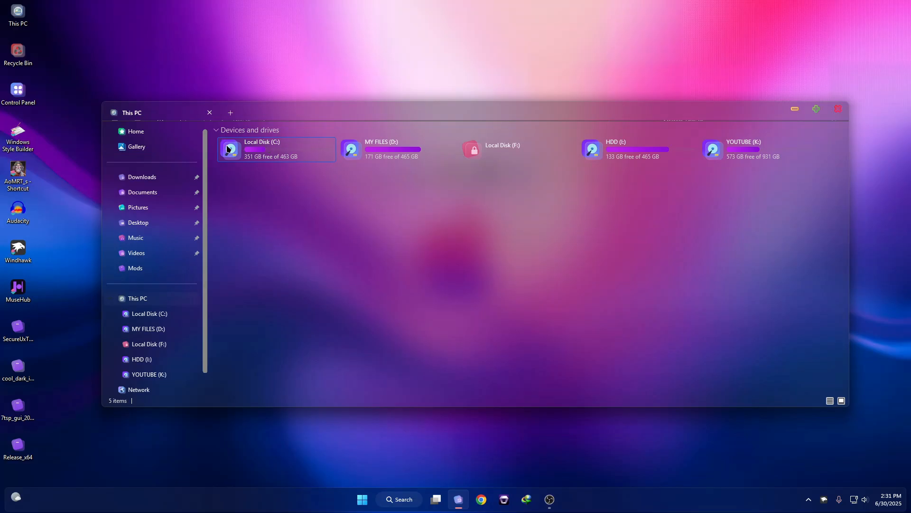
pyautogui.click(824, 499)
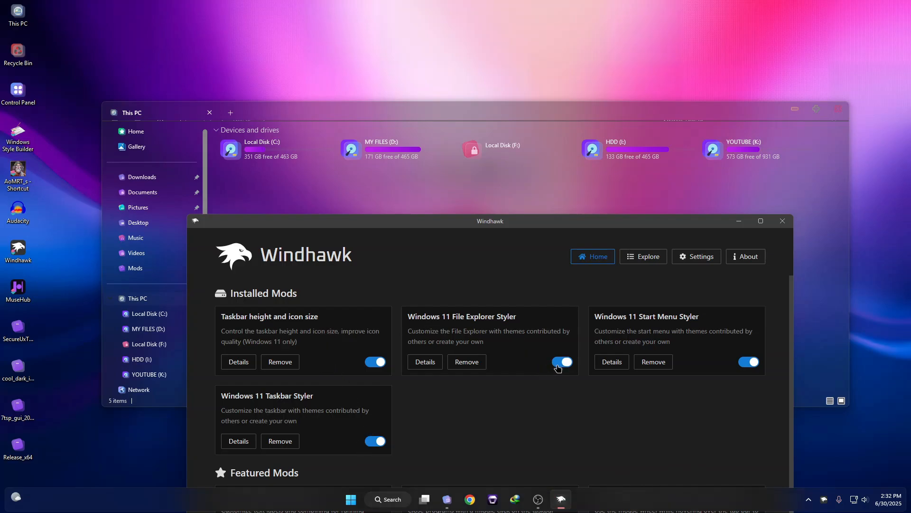
pyautogui.click(559, 363)
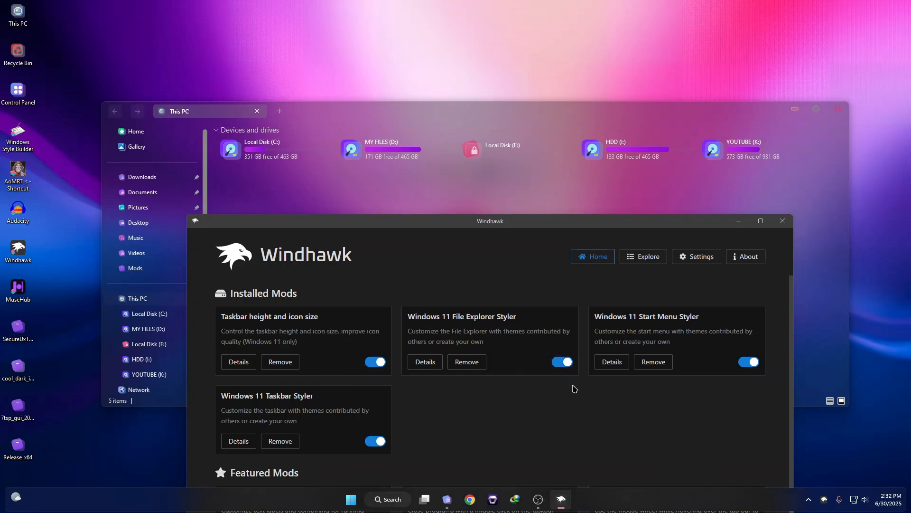
# - Close Windhawk, and make the This PC window taller and reposition it on the desktop
pyautogui.click(782, 221)
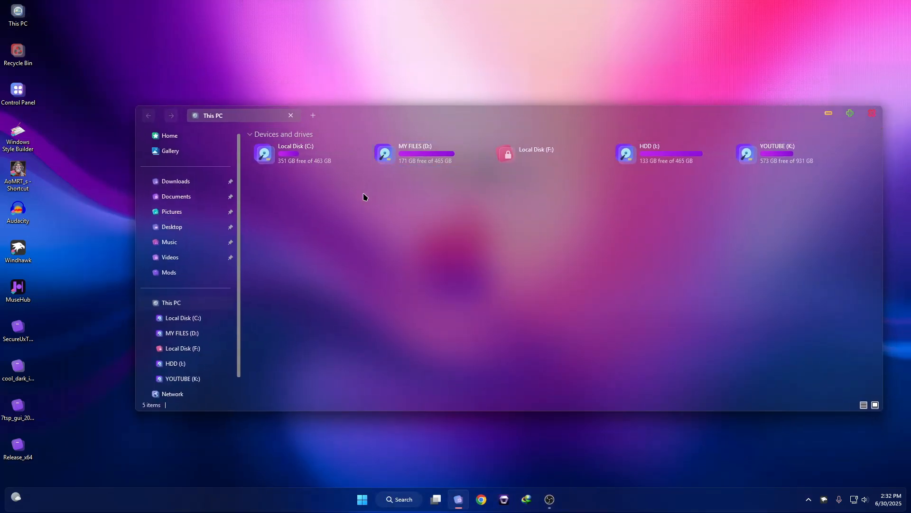
pyautogui.moveTo(343, 413); pyautogui.dragTo(342, 459)
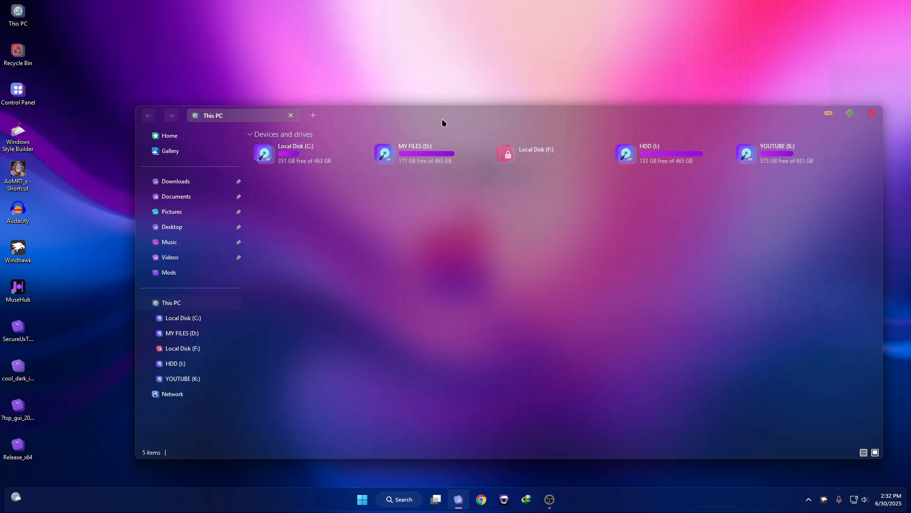
pyautogui.moveTo(442, 118); pyautogui.dragTo(388, 78)
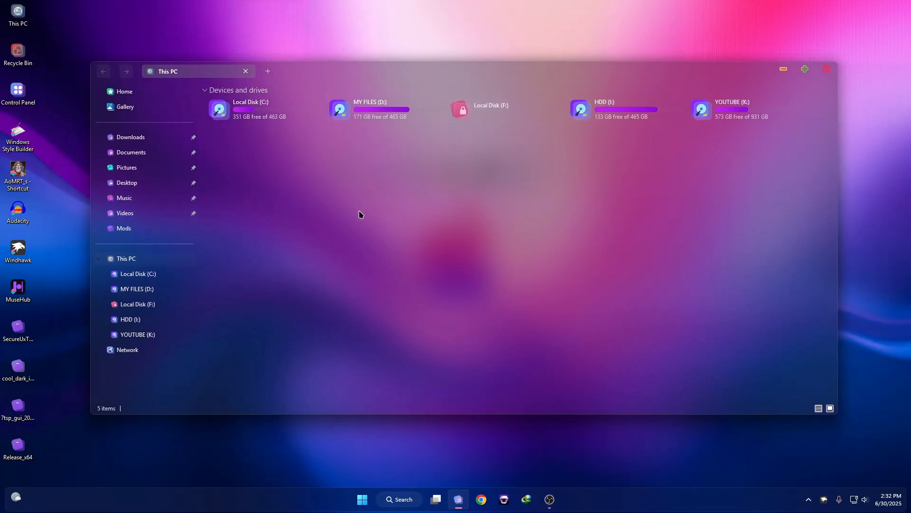